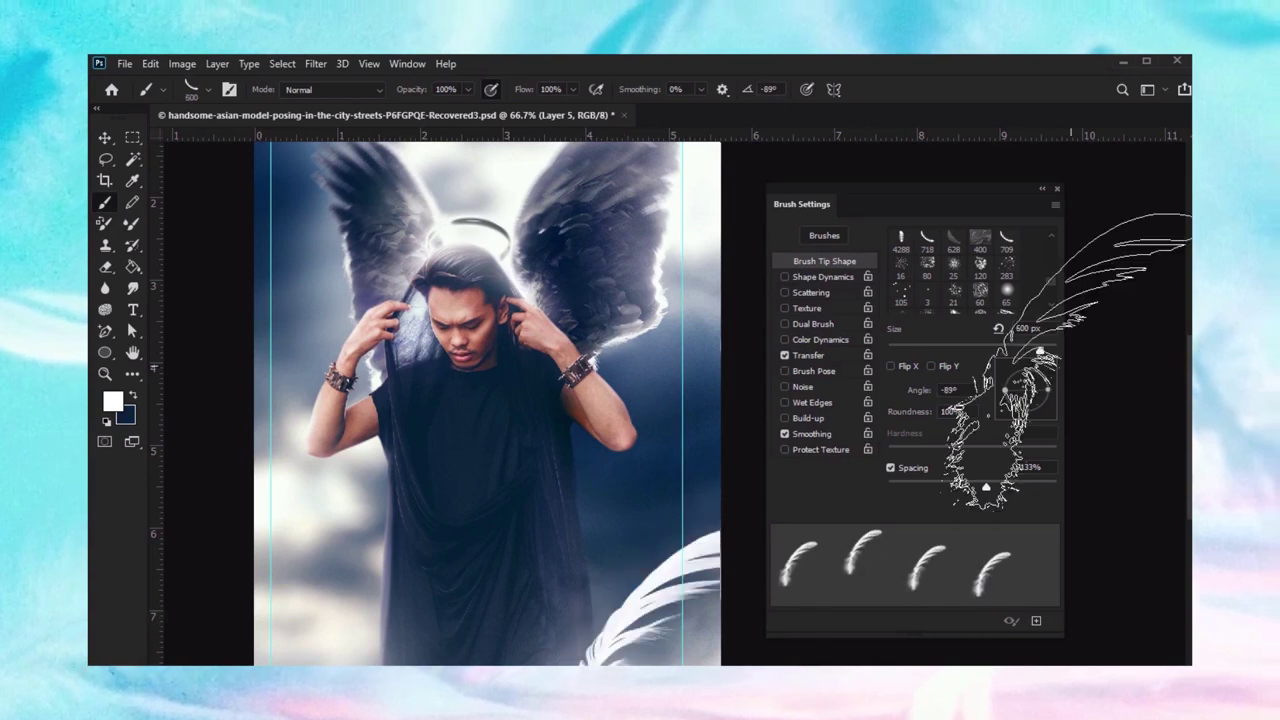
Set the brush angle to 164°, then rotate the feather about 20° and fine-tune its size
mouse_move(1024, 404)
mouse_down()
mouse_move(1020, 388)
mouse_move(984, 385)
mouse_up()
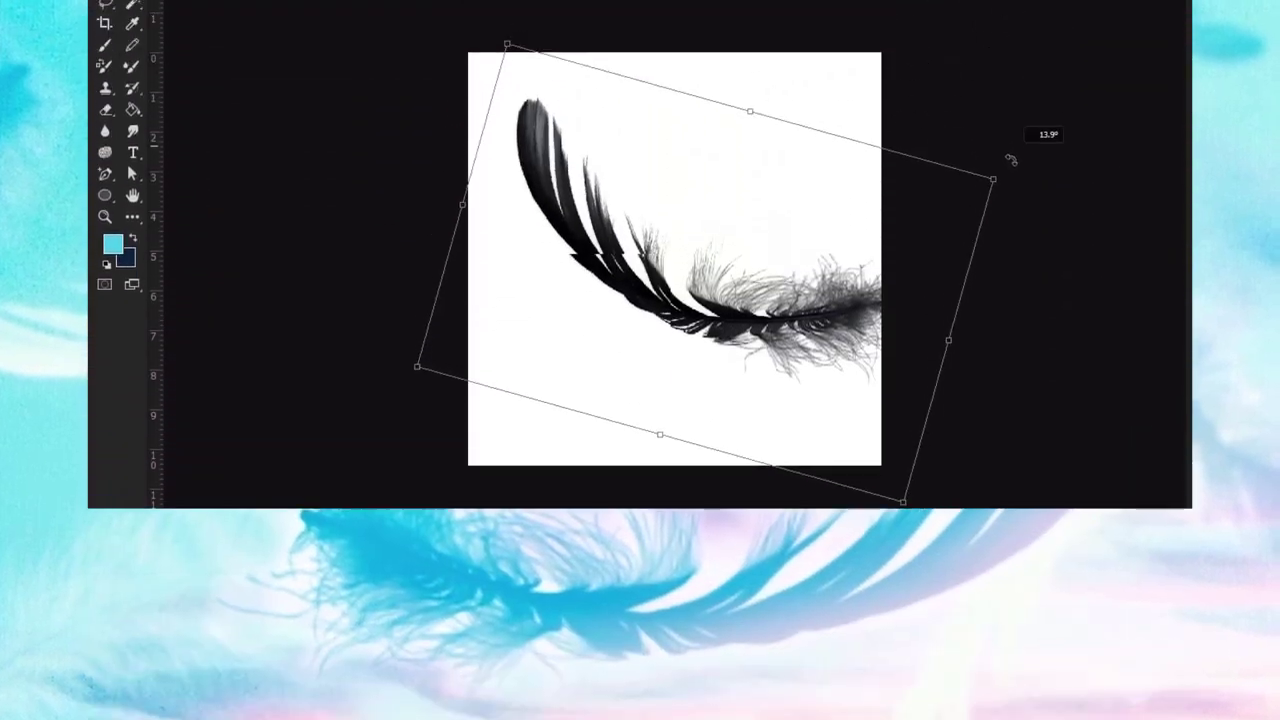
drag(1011, 160, 1013, 183)
mouse_move(998, 357)
mouse_down()
mouse_move(966, 367)
mouse_move(1003, 346)
mouse_move(1006, 306)
mouse_move(1008, 350)
mouse_up()
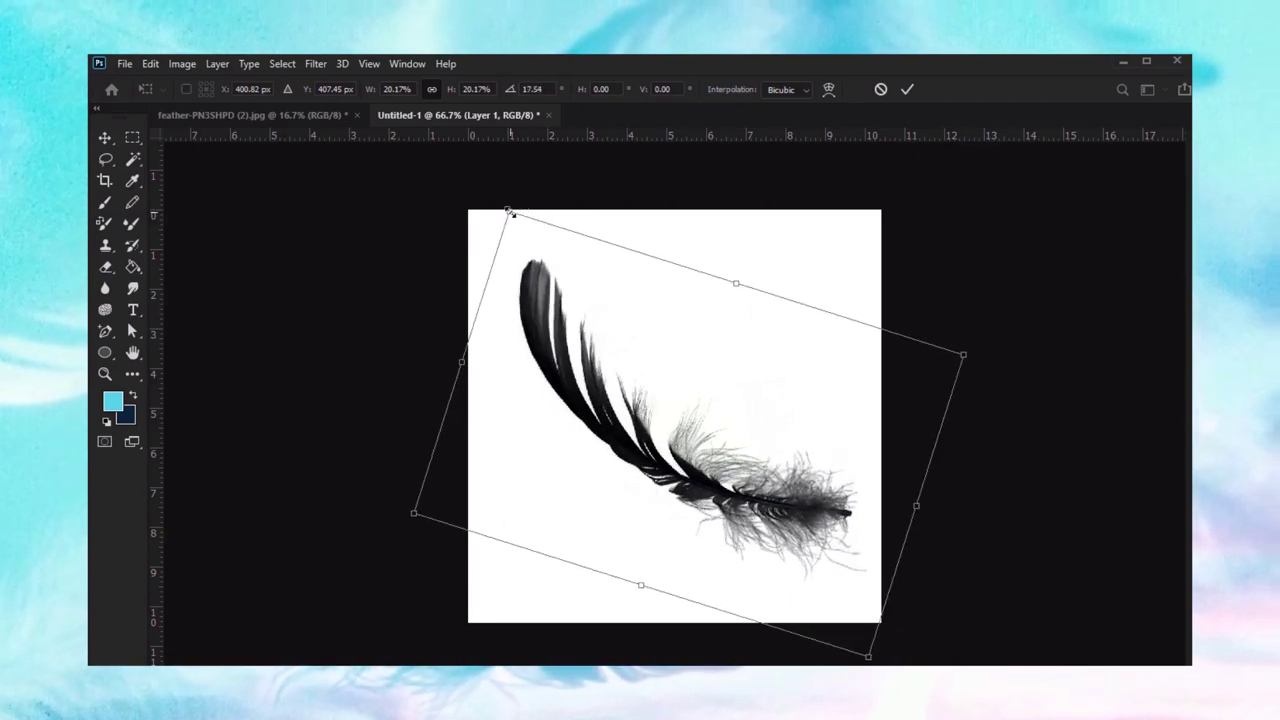
drag(509, 210, 493, 177)
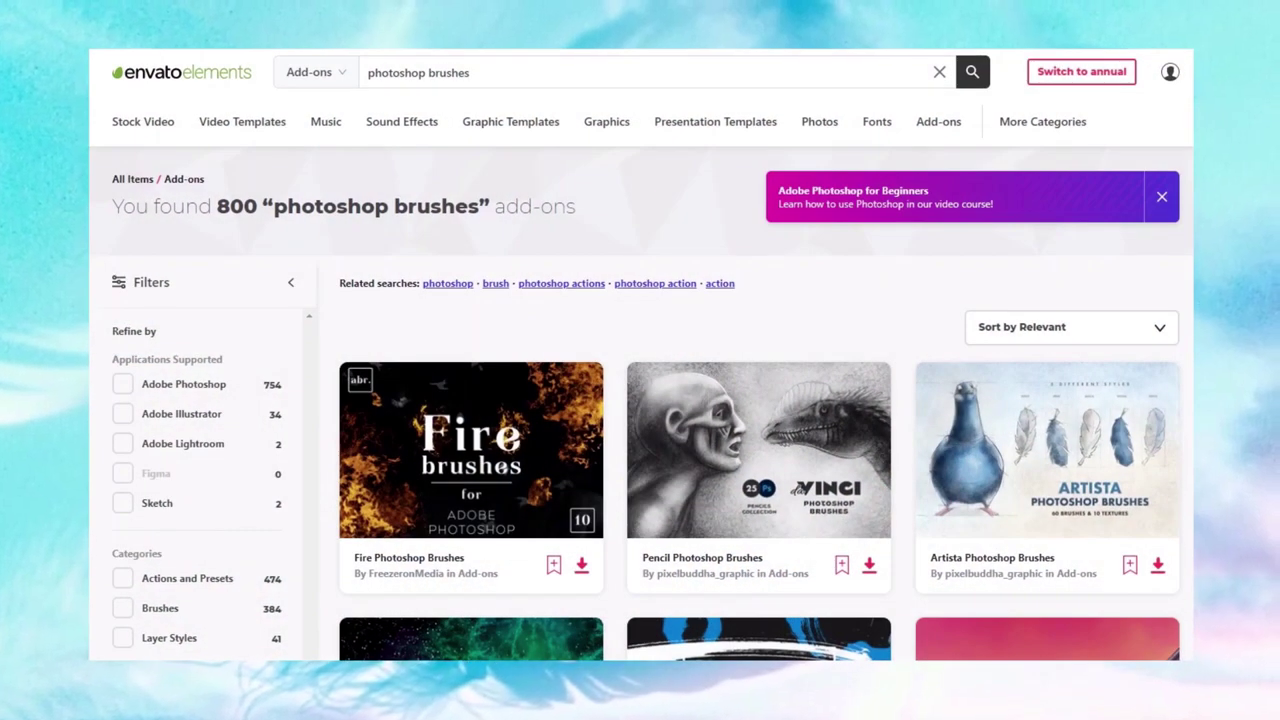
scroll(640, 400, down, 2)
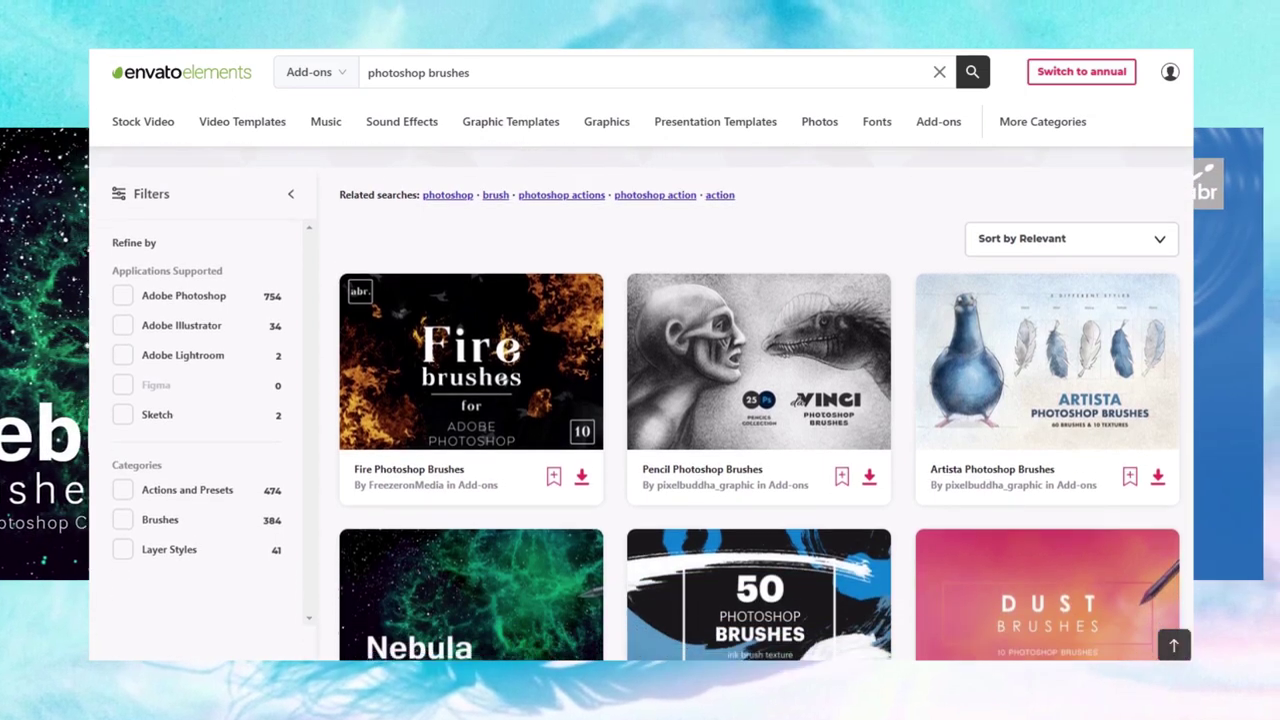
scroll(760, 400, down, 3)
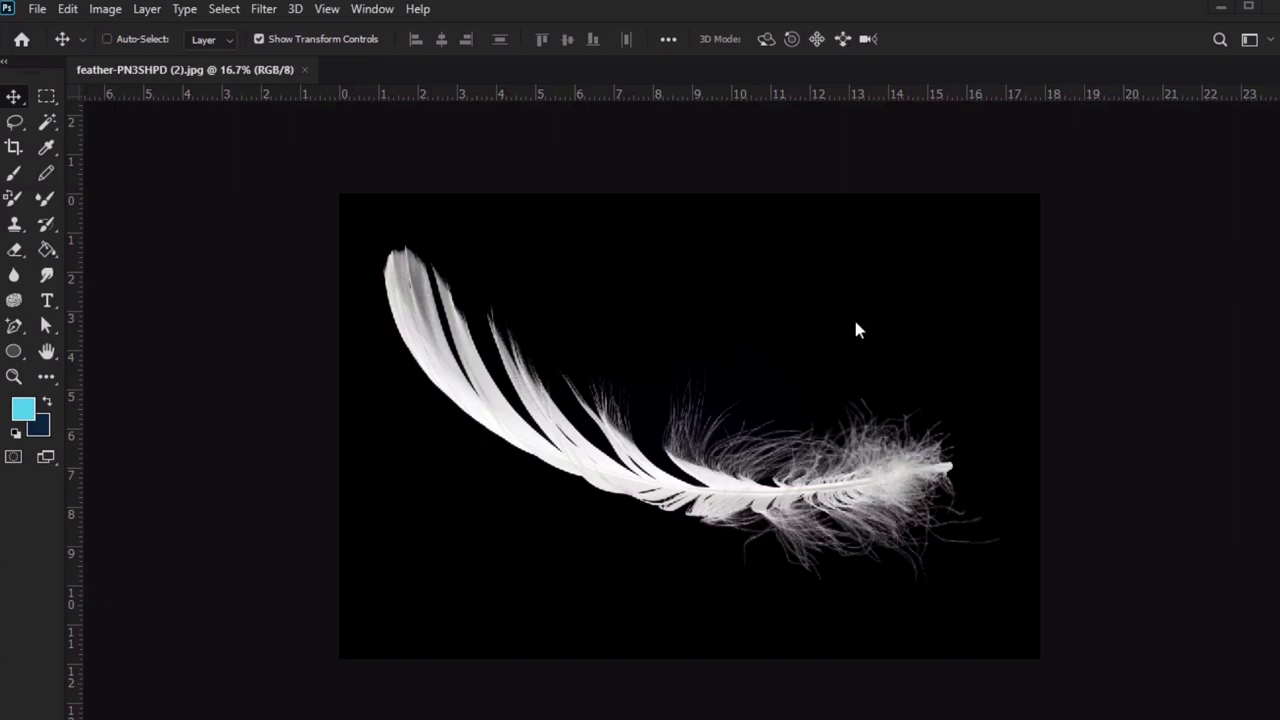
Apply Image > Adjustments > Invert so the feather turns black on white
click(105, 9)
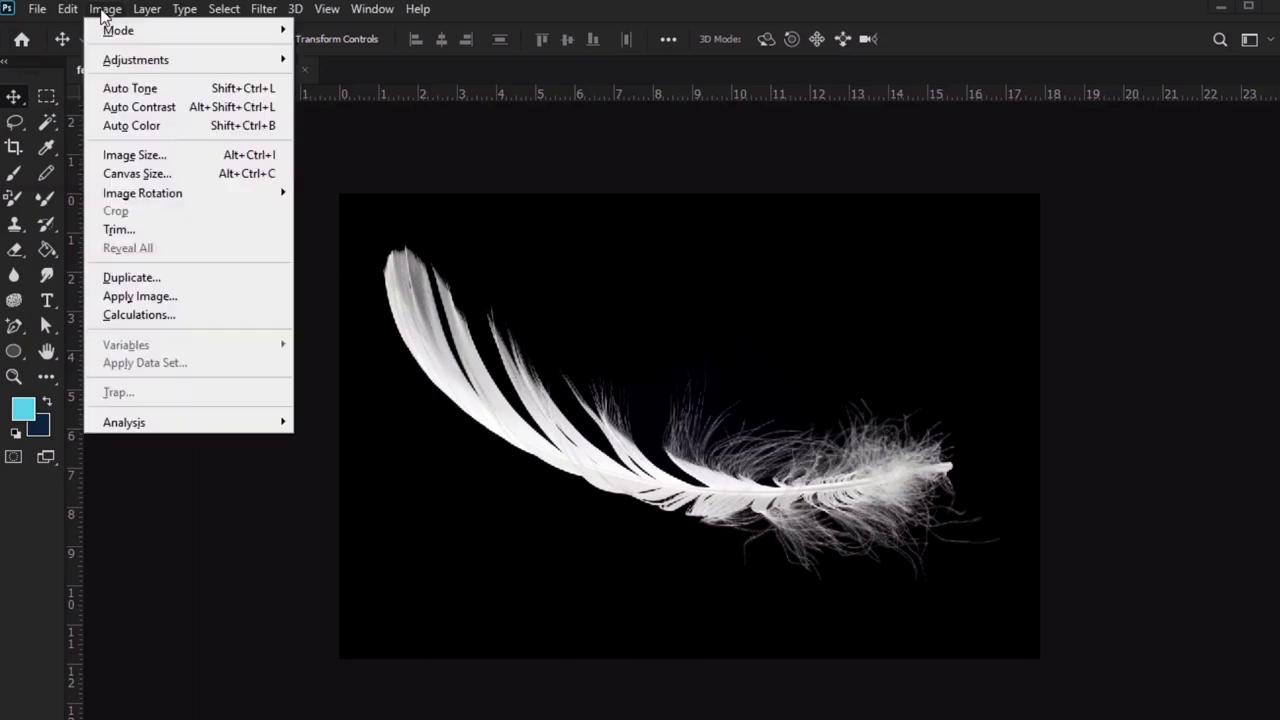
mouse_move(112, 62)
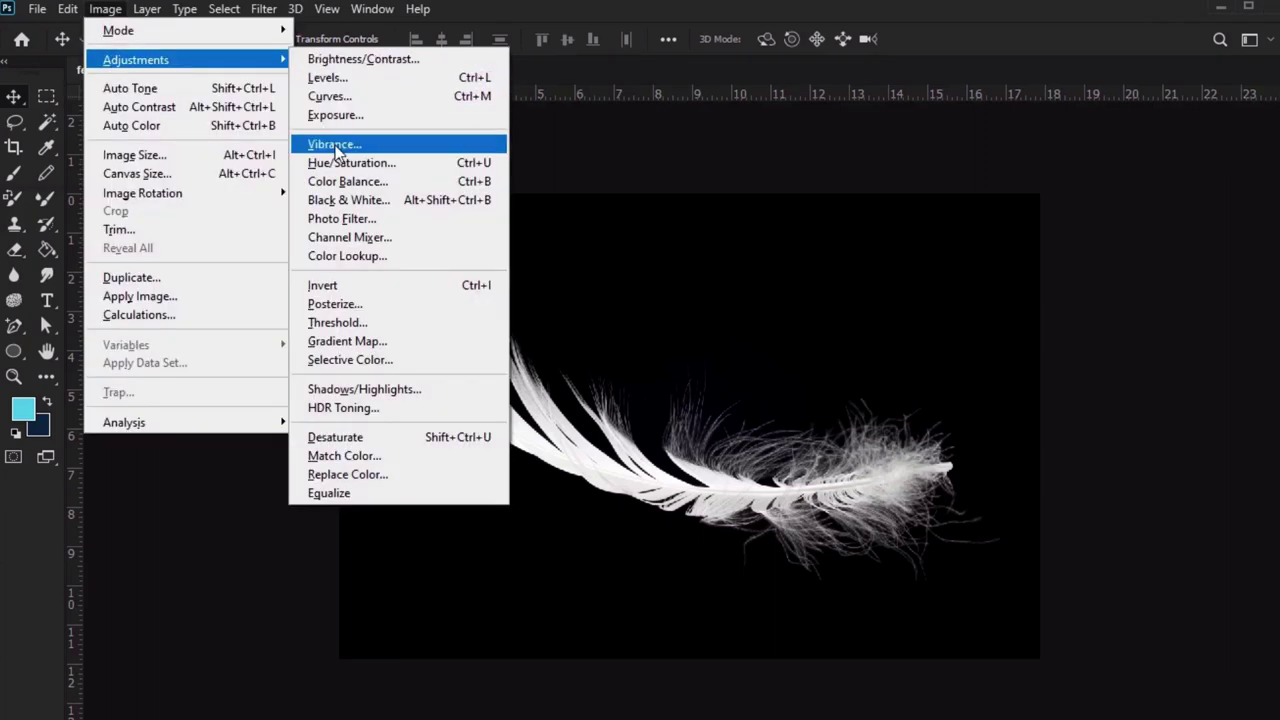
click(370, 290)
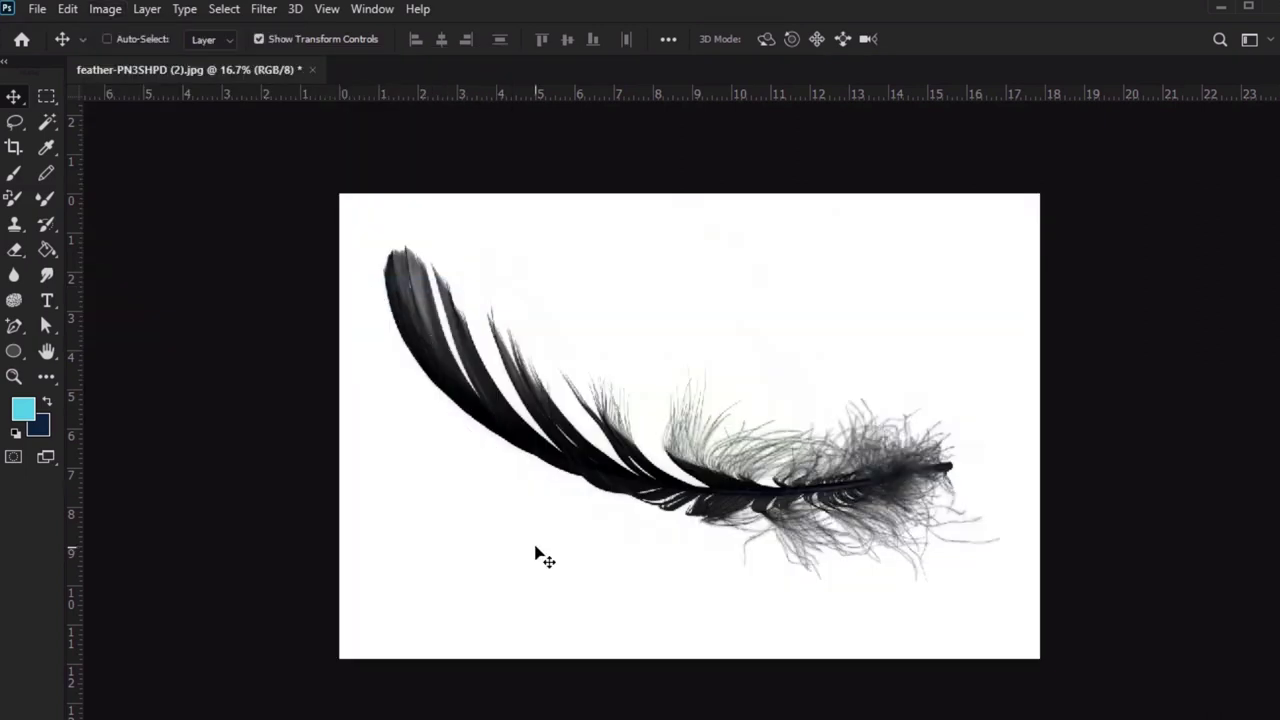
Create a new 750×750 px white document
click(34, 9)
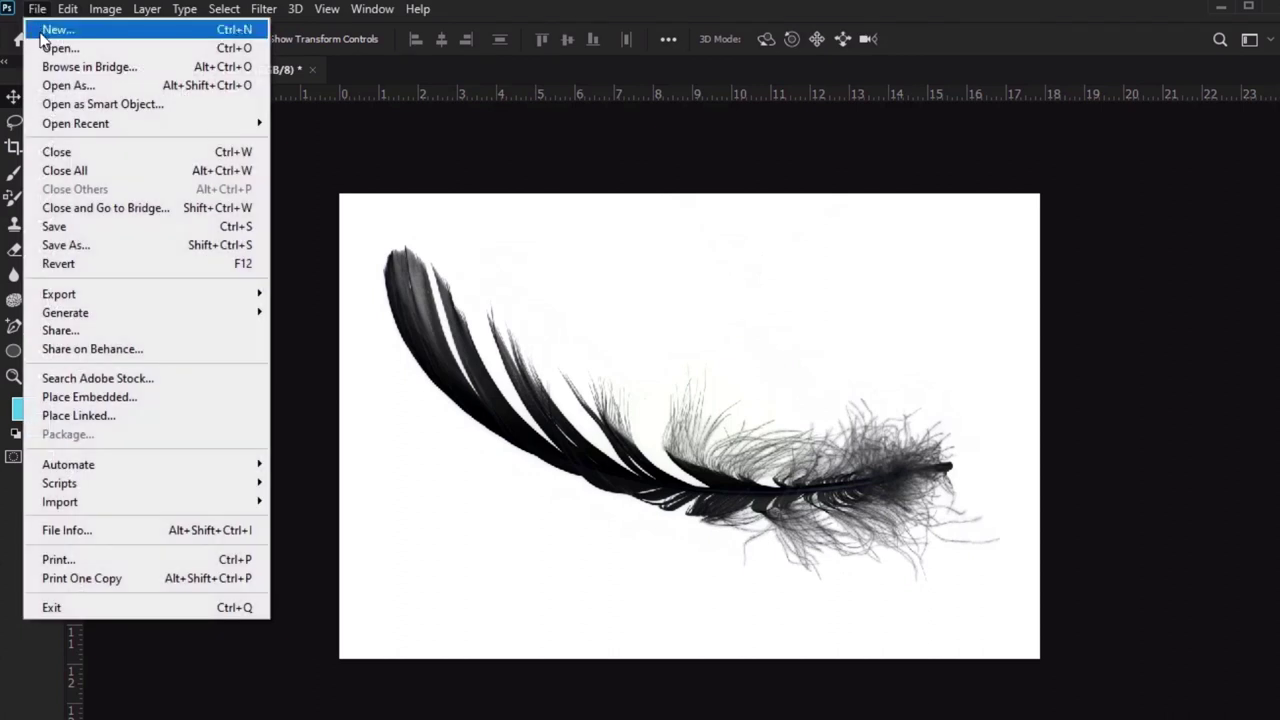
click(56, 30)
click(997, 337)
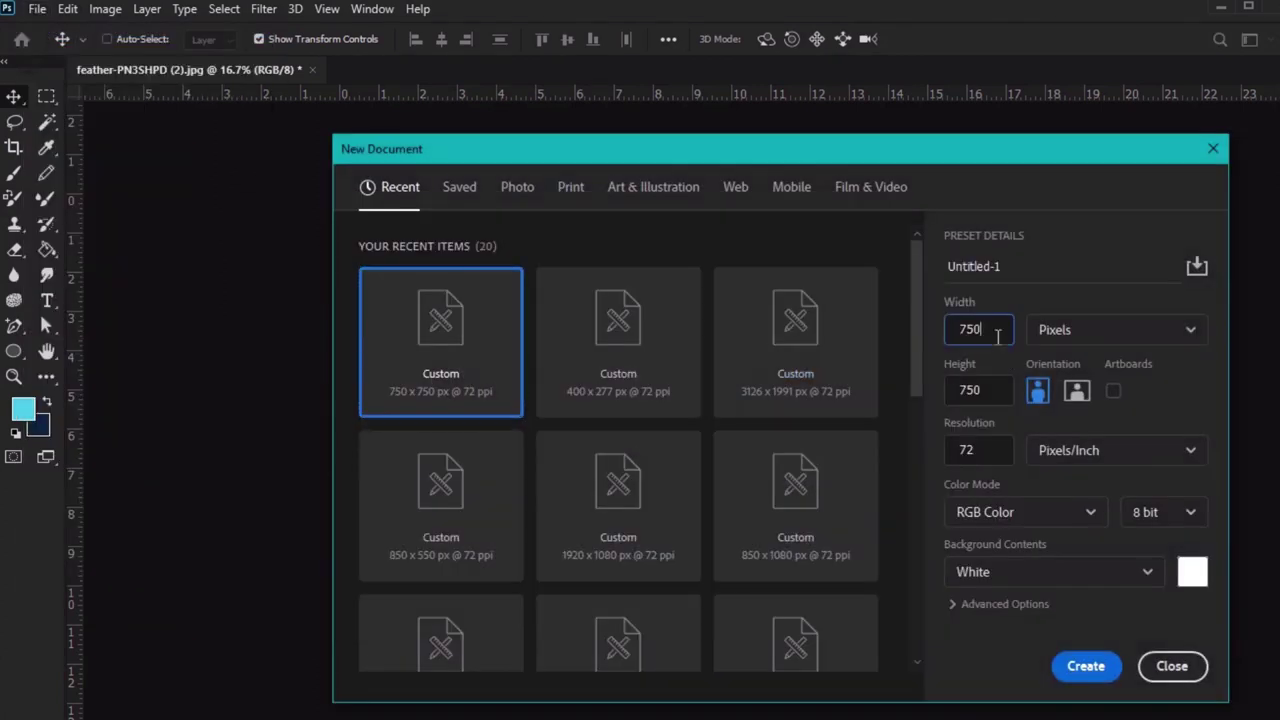
click(993, 389)
double_click(992, 322)
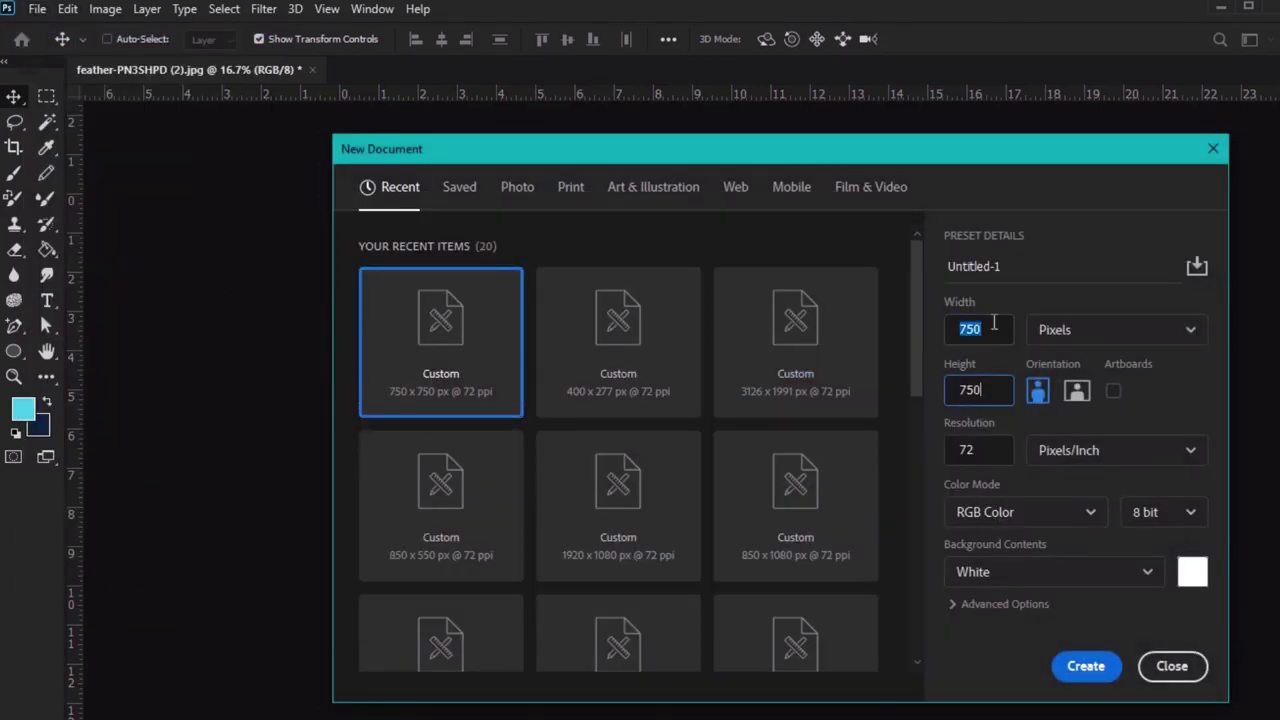
click(1098, 668)
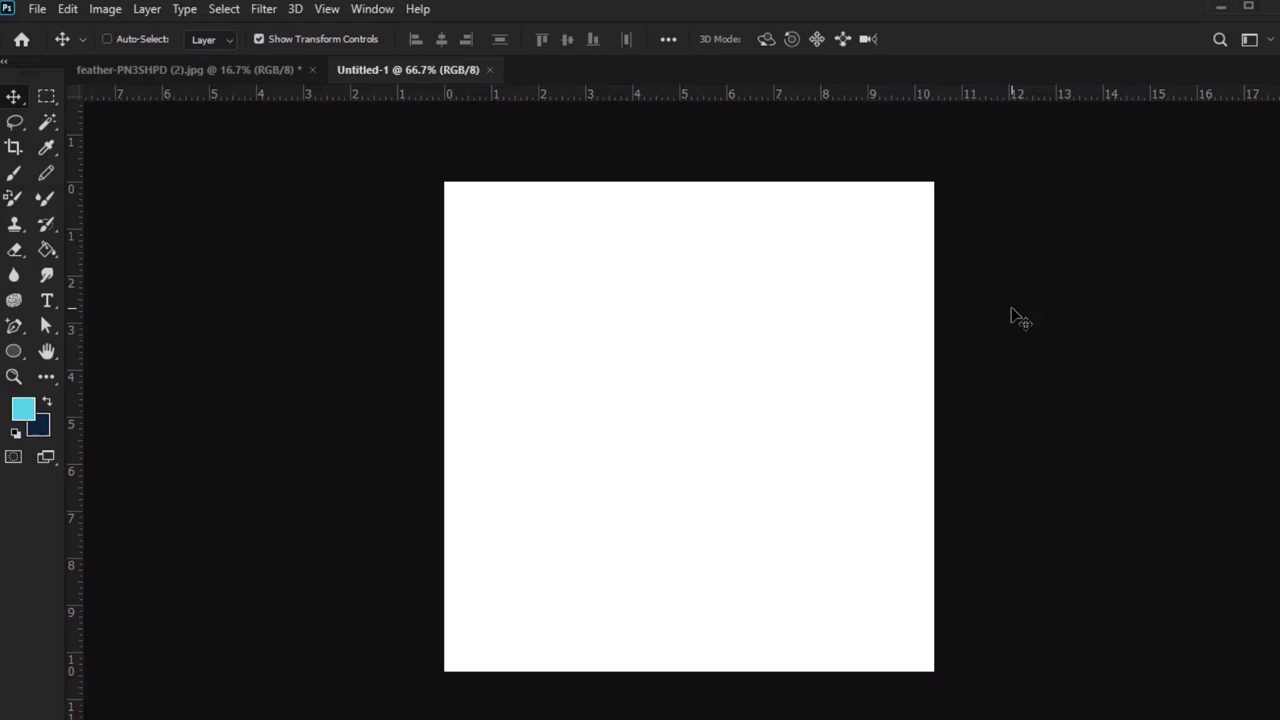
Select all of the inverted feather image, copy it, and return to Untitled-1
click(240, 70)
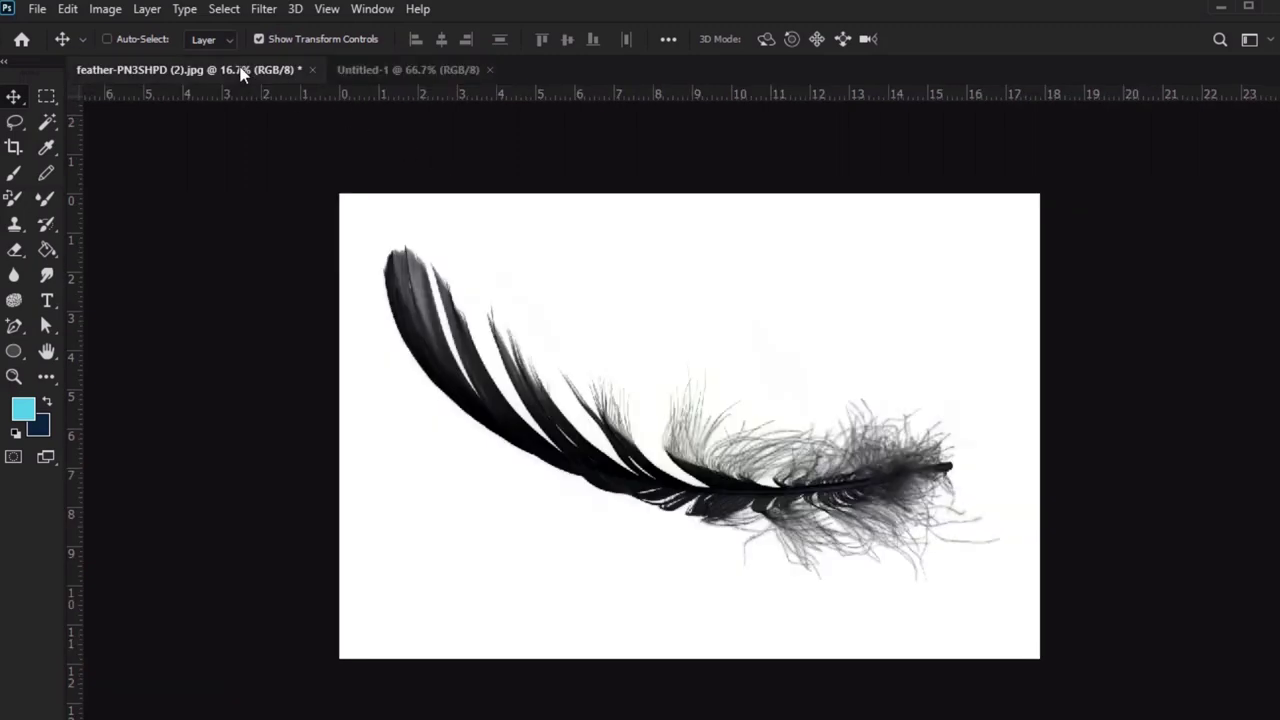
click(229, 12)
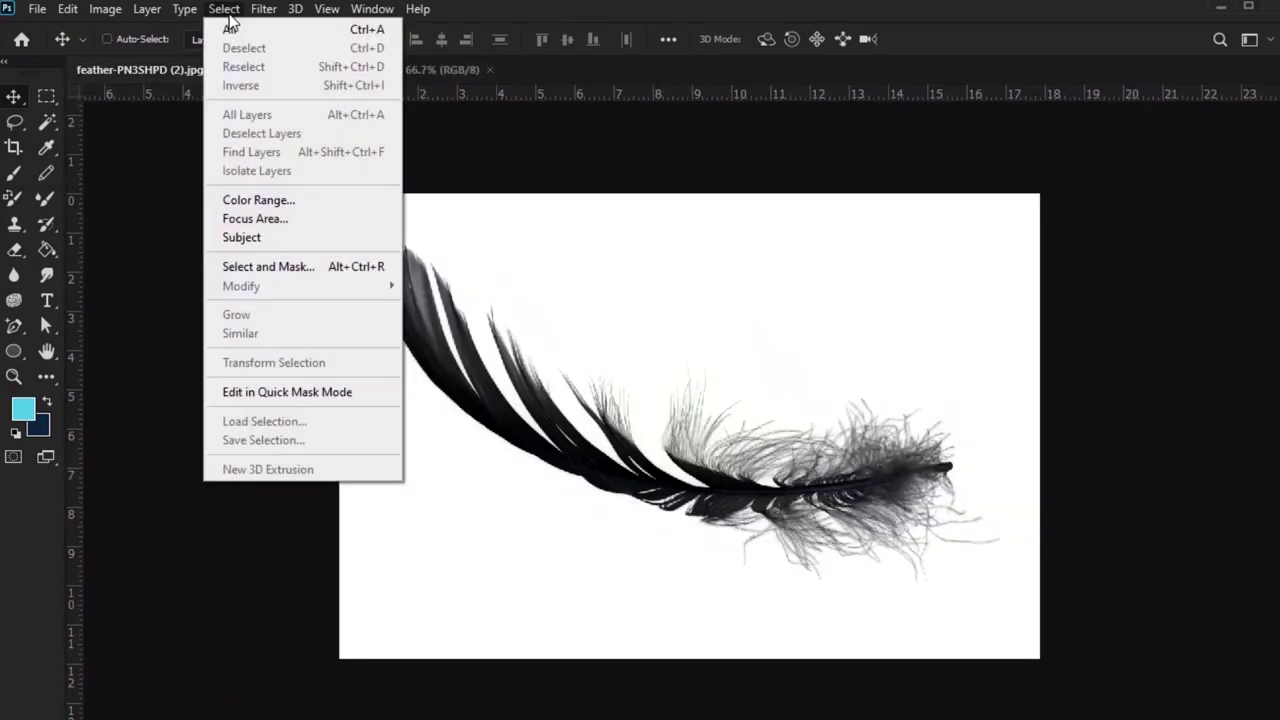
click(297, 36)
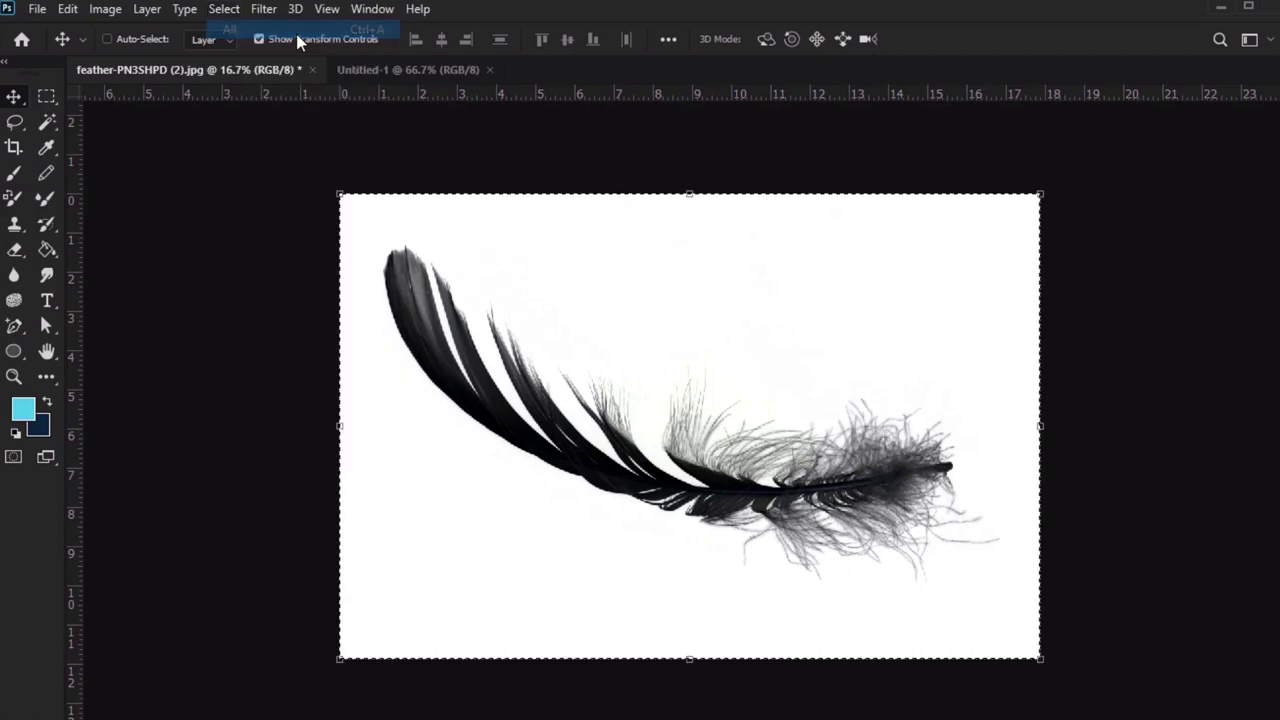
click(68, 10)
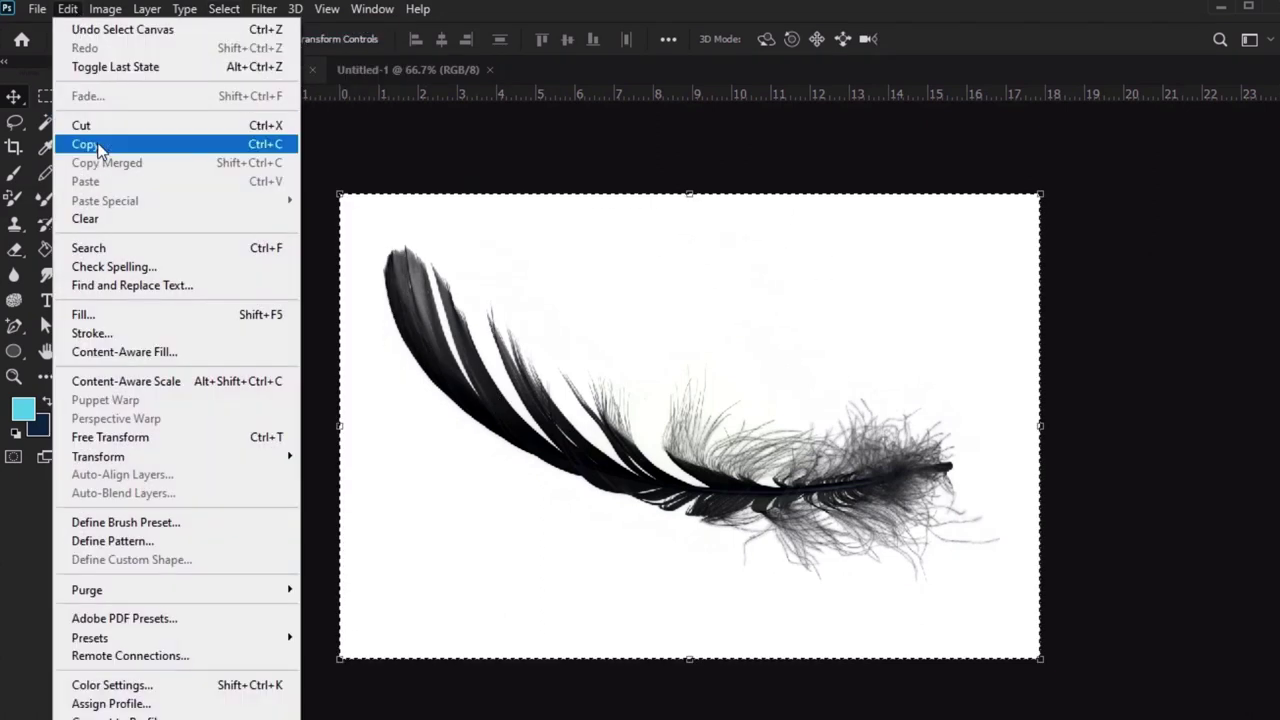
click(100, 148)
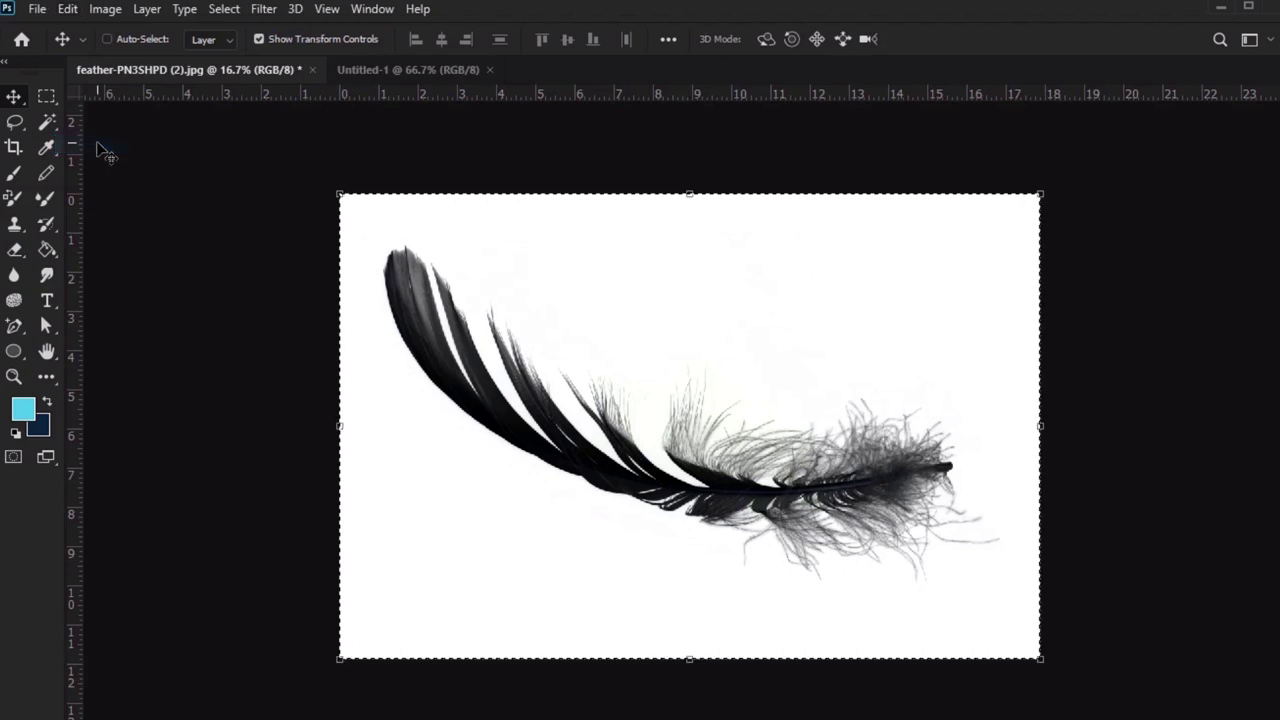
click(411, 71)
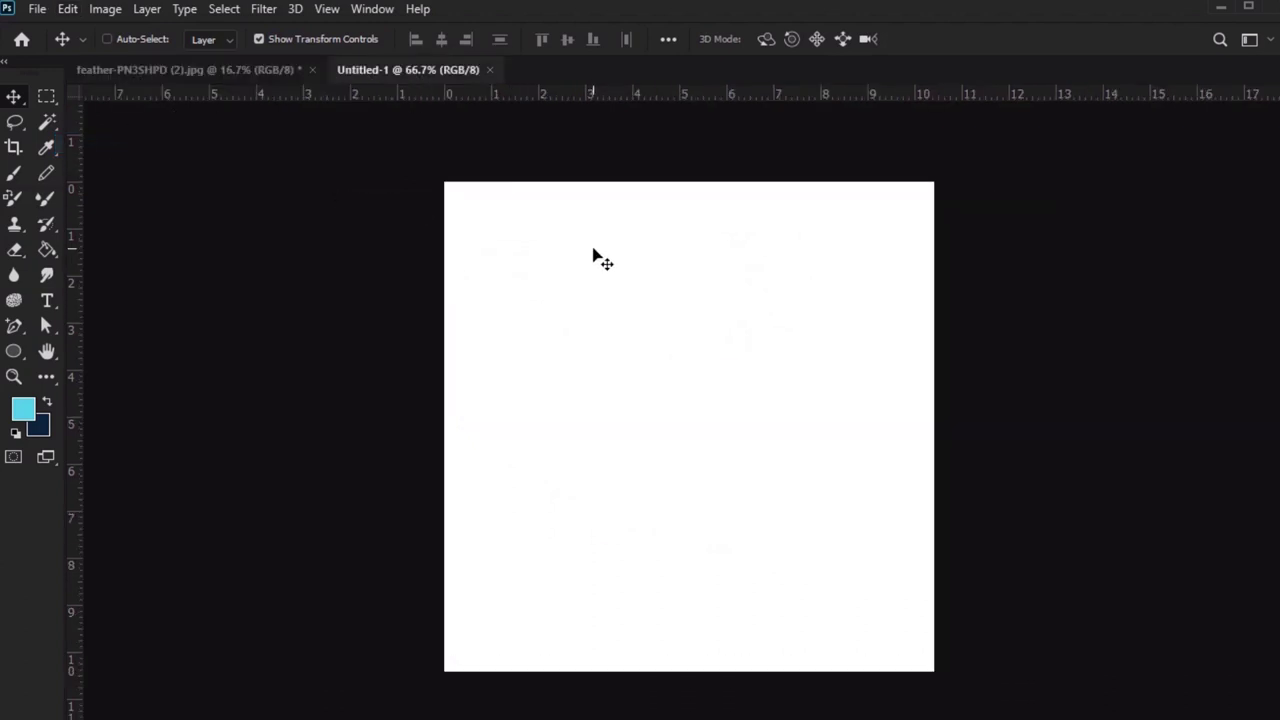
click(70, 9)
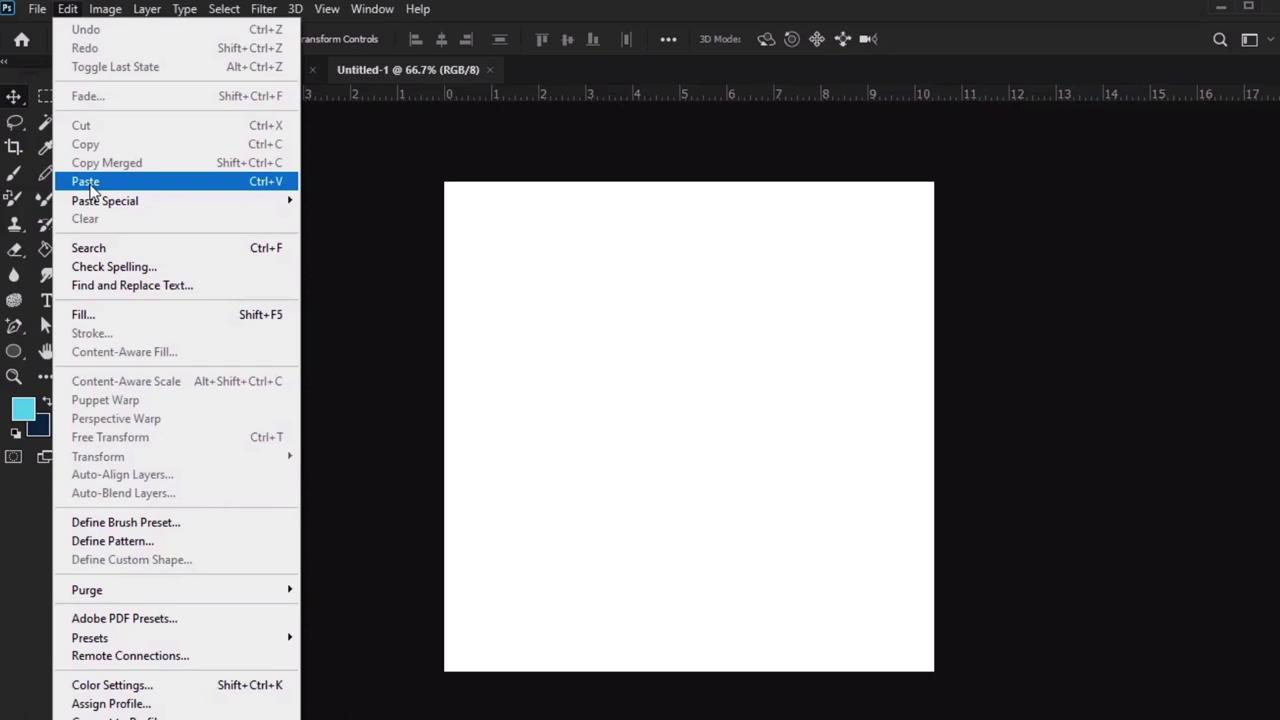
Paste the feather as Layer 1, scale it to about 21%, rotate it ~17.5°, and nudge it lower
click(145, 186)
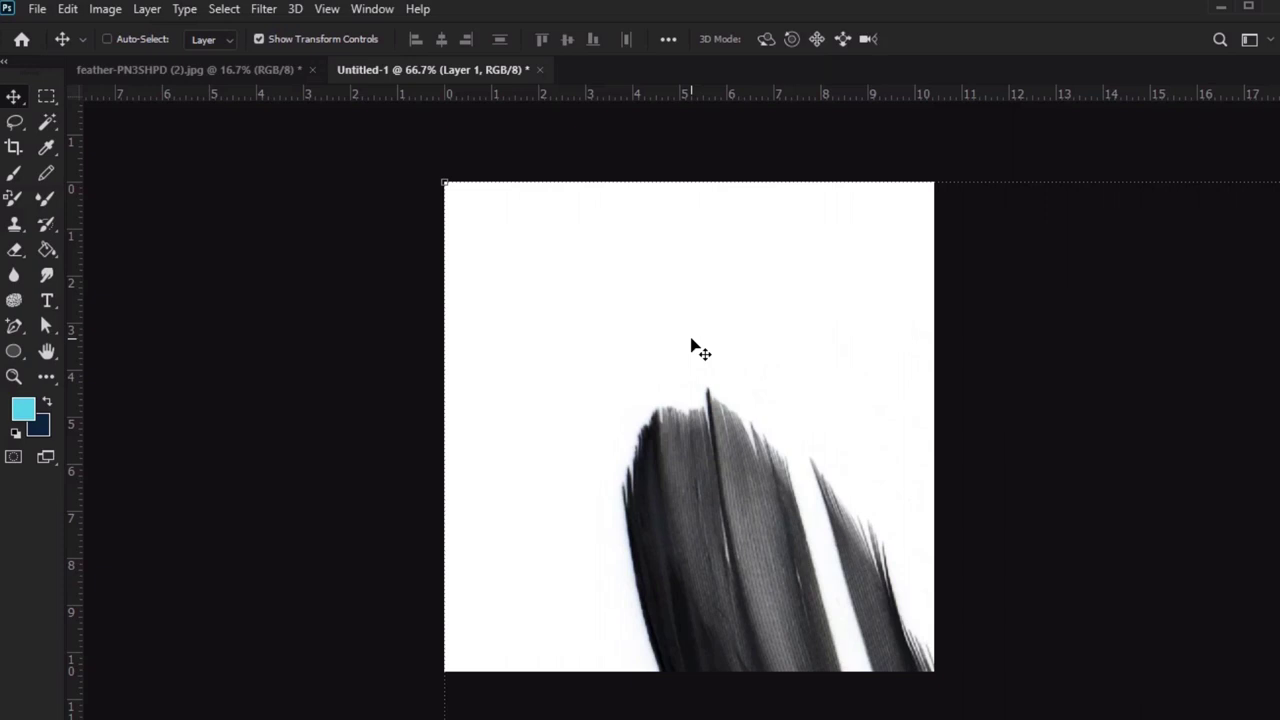
click(68, 9)
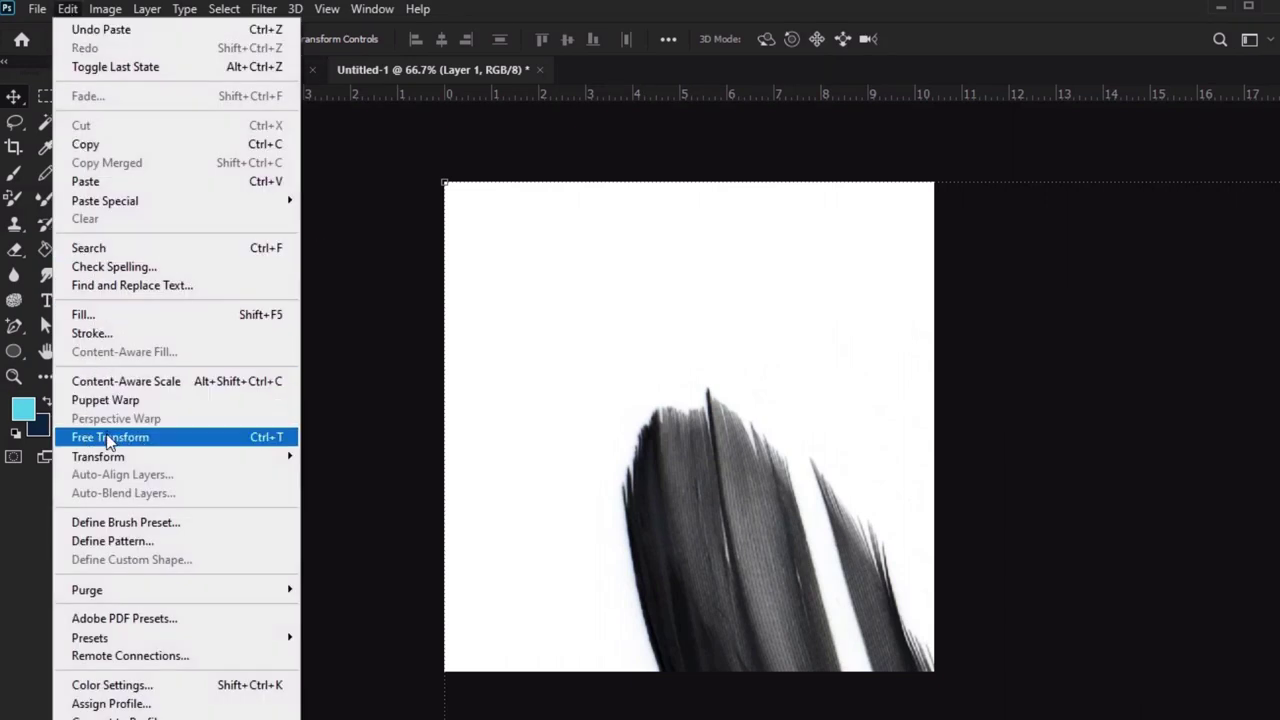
click(170, 442)
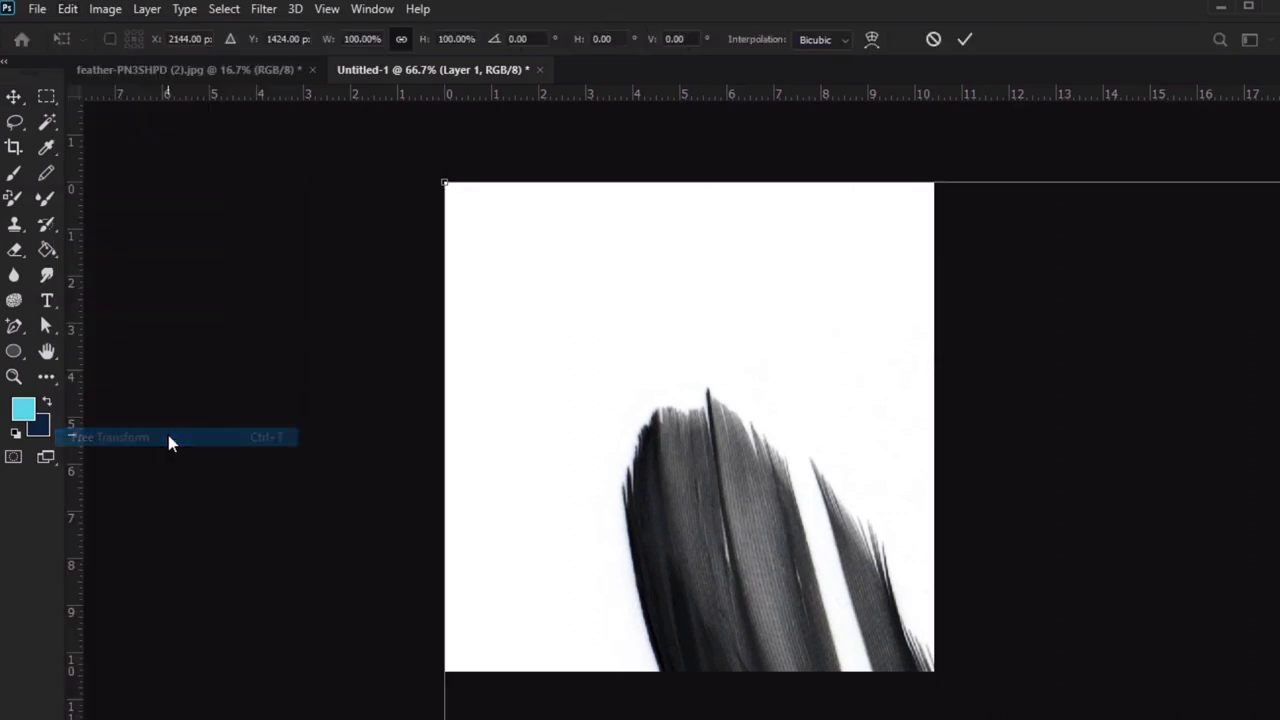
drag(443, 181, 1054, 589)
drag(1038, 211, 1083, 355)
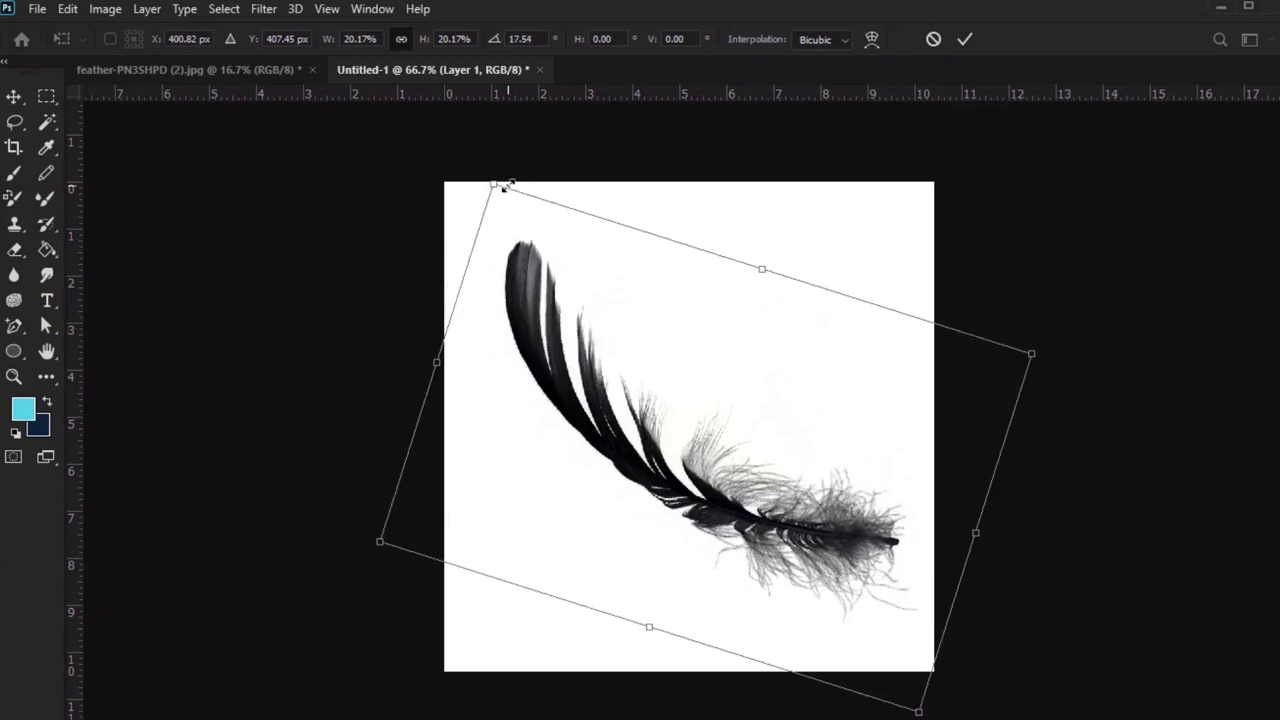
mouse_move(490, 180)
mouse_down()
mouse_move(477, 146)
mouse_move(482, 158)
mouse_up()
key(Return)
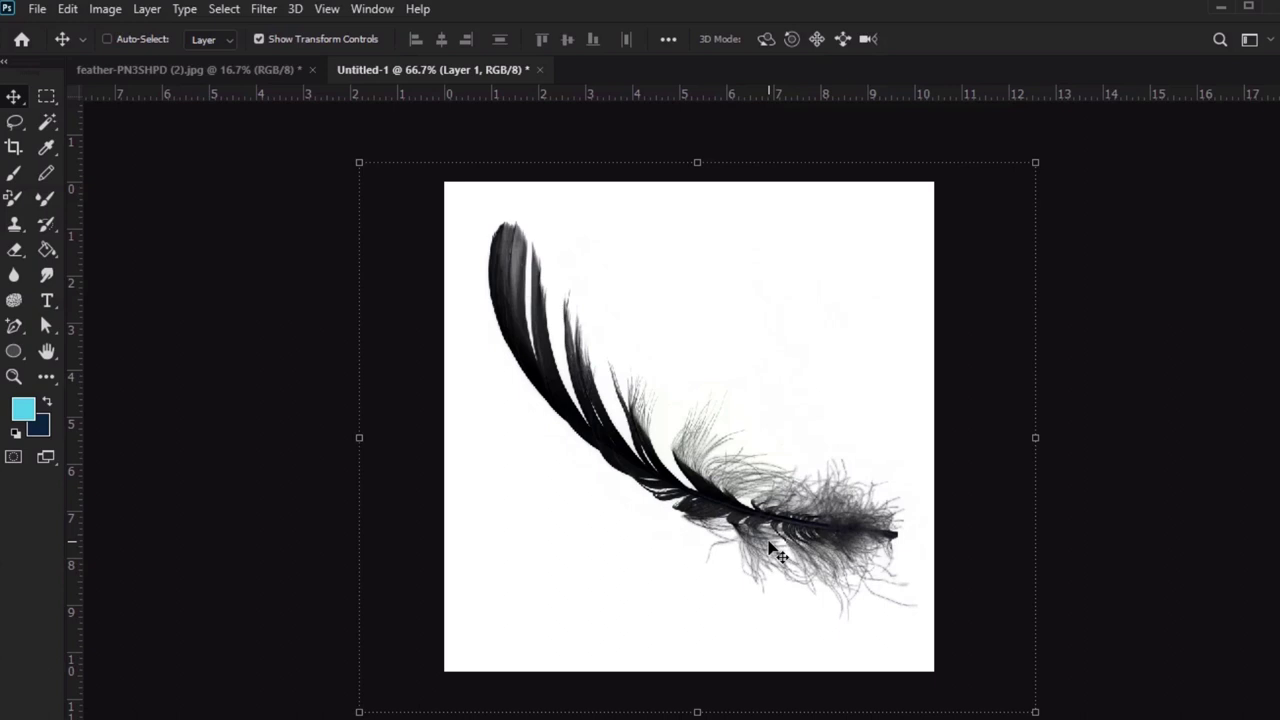
drag(769, 543, 770, 552)
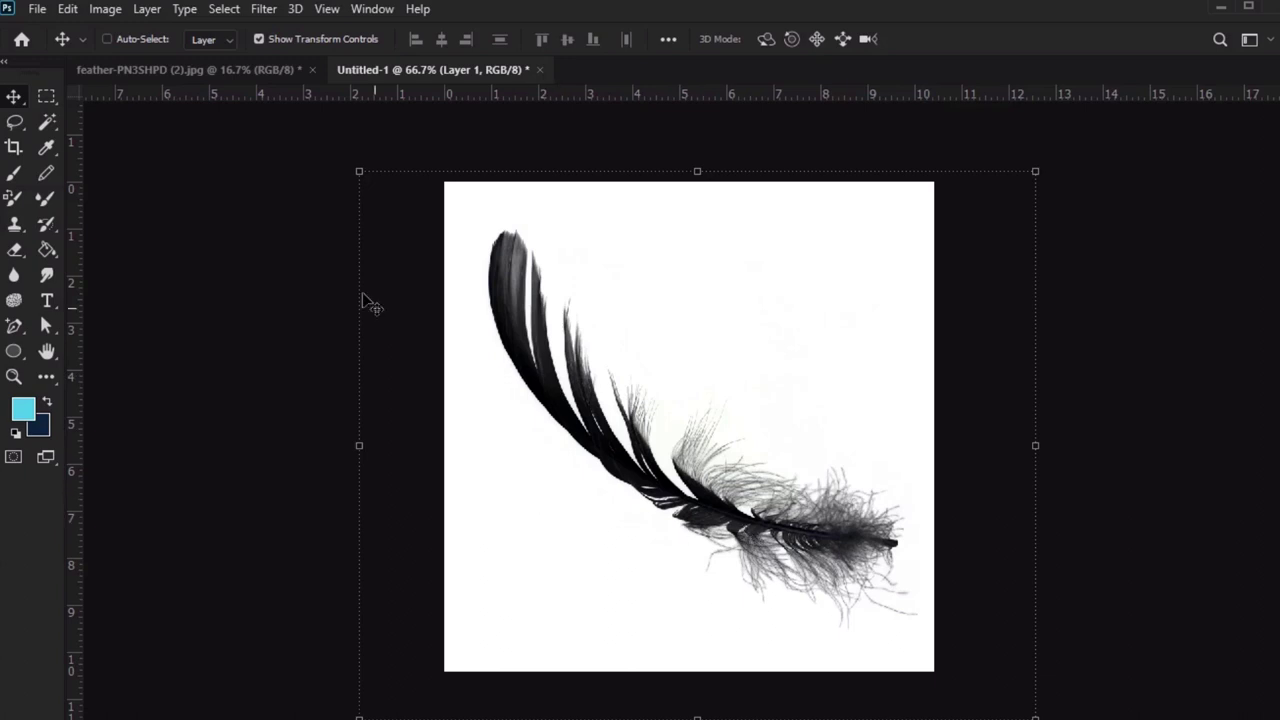
Define the feather as a brush preset named 'Feather Brush' and pick the Brush tool
click(66, 9)
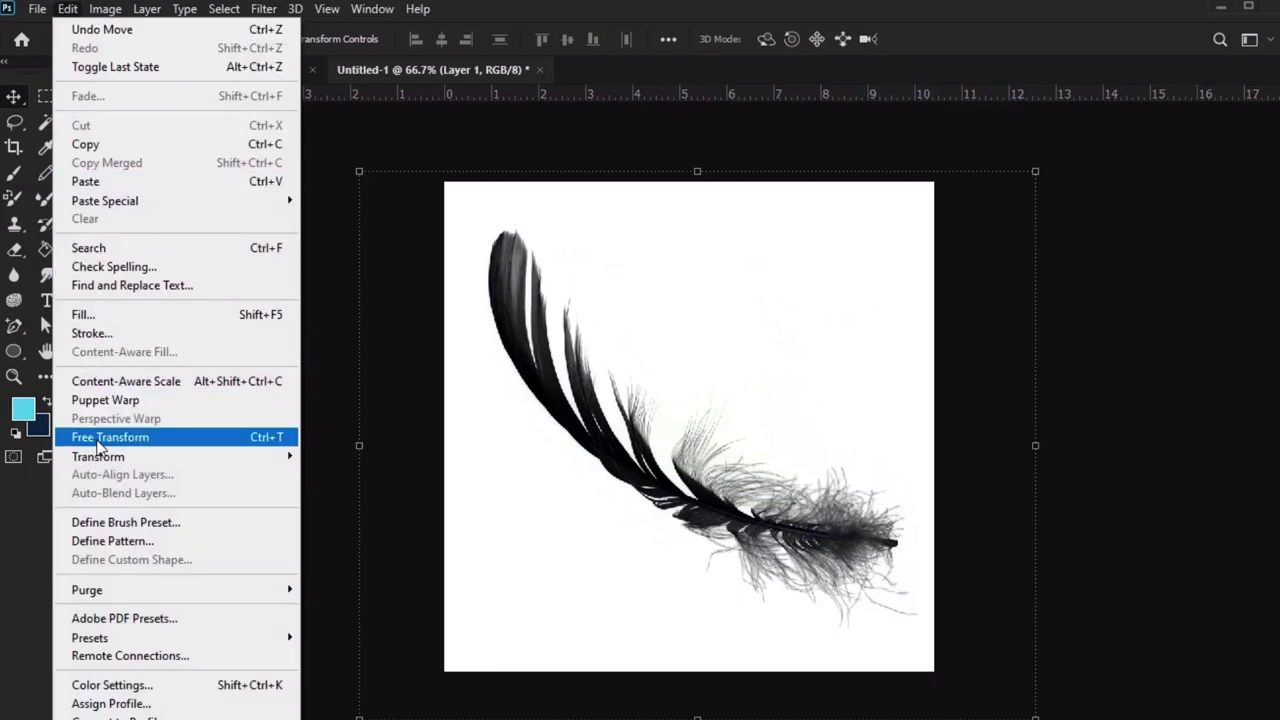
click(213, 522)
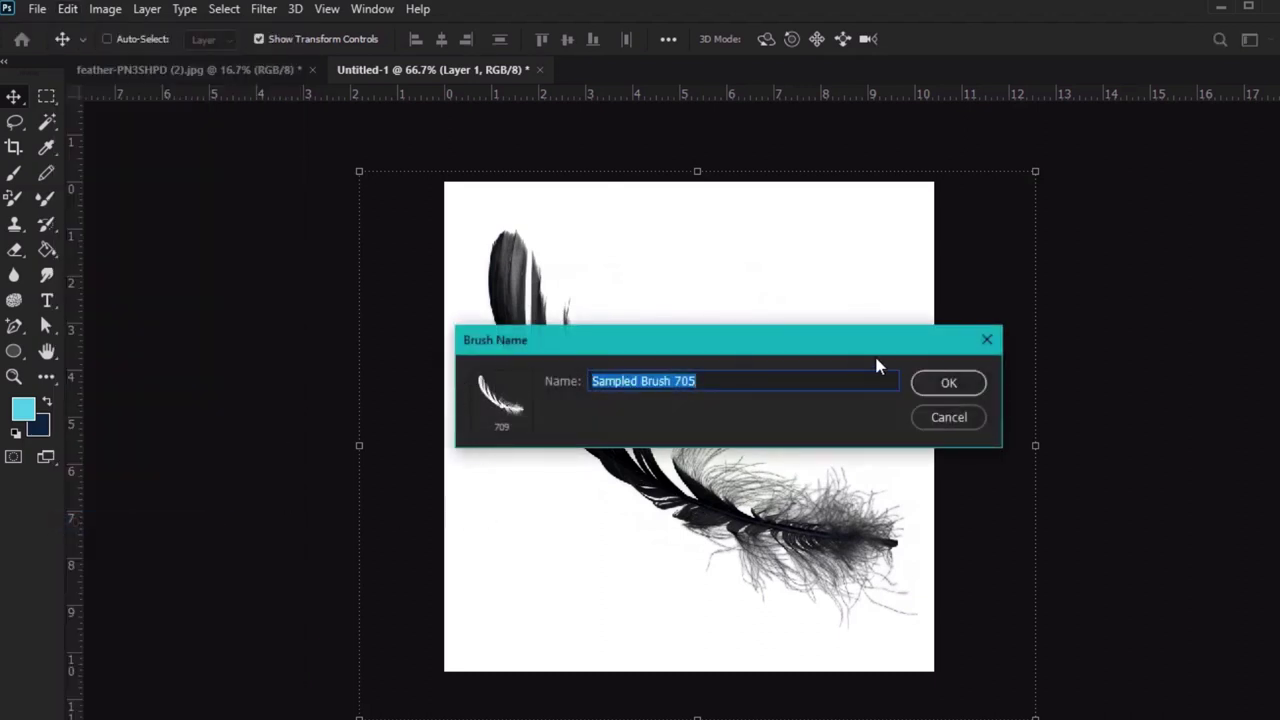
text(Feather Brush)
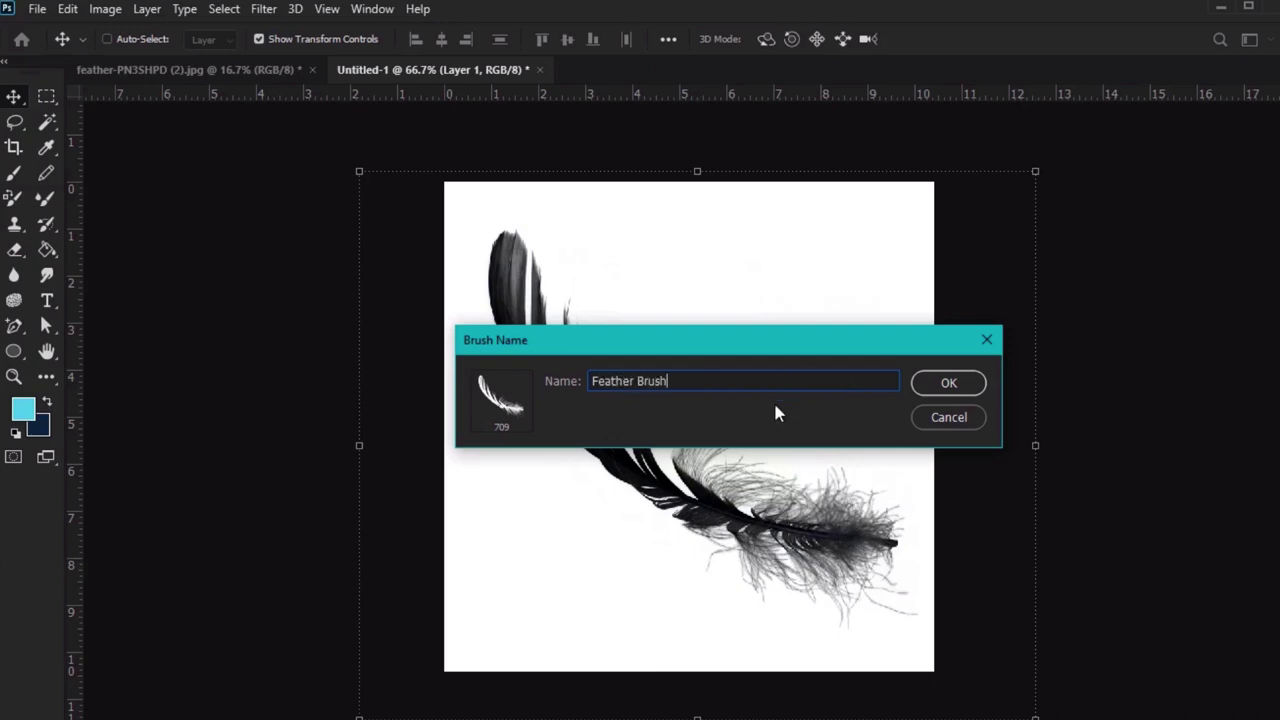
click(948, 383)
key(b)
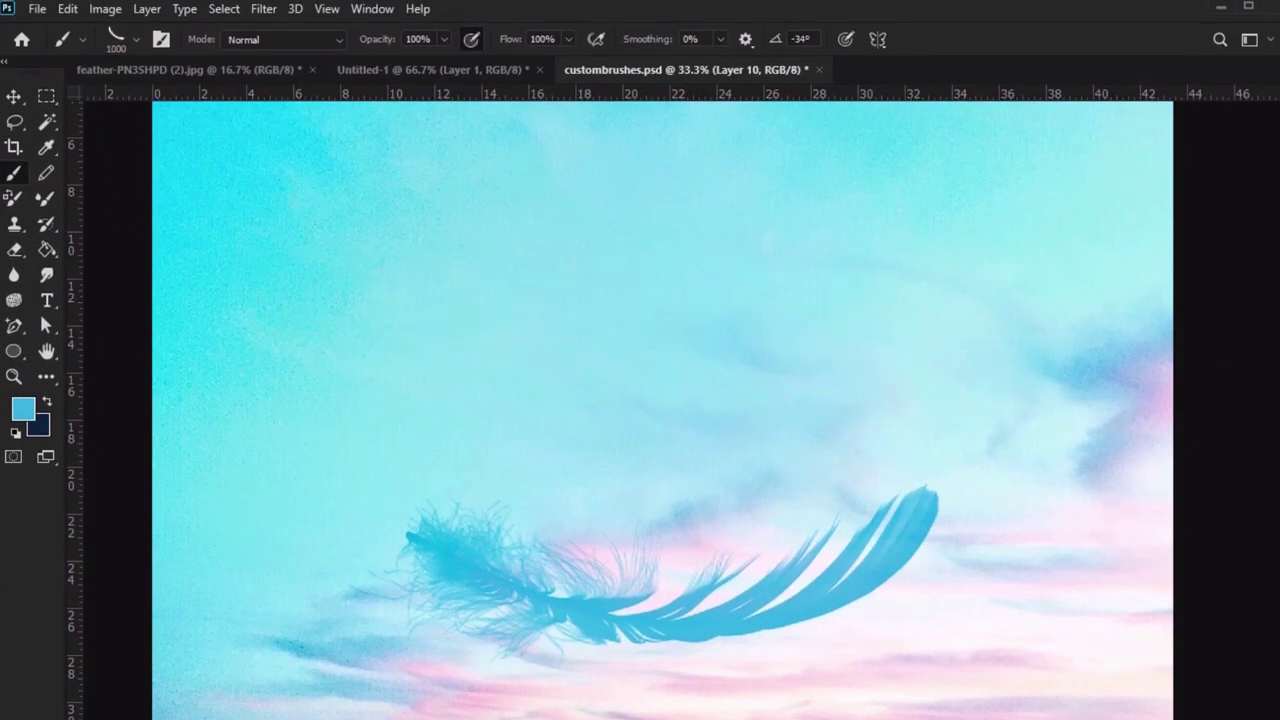
Rotate and shrink the feather brush, then stamp blue feathers at the sky's upper left and right
key(Right)
key(bracketleft)
key(bracketleft)
key(bracketleft)
key(bracketleft)
click(297, 290)
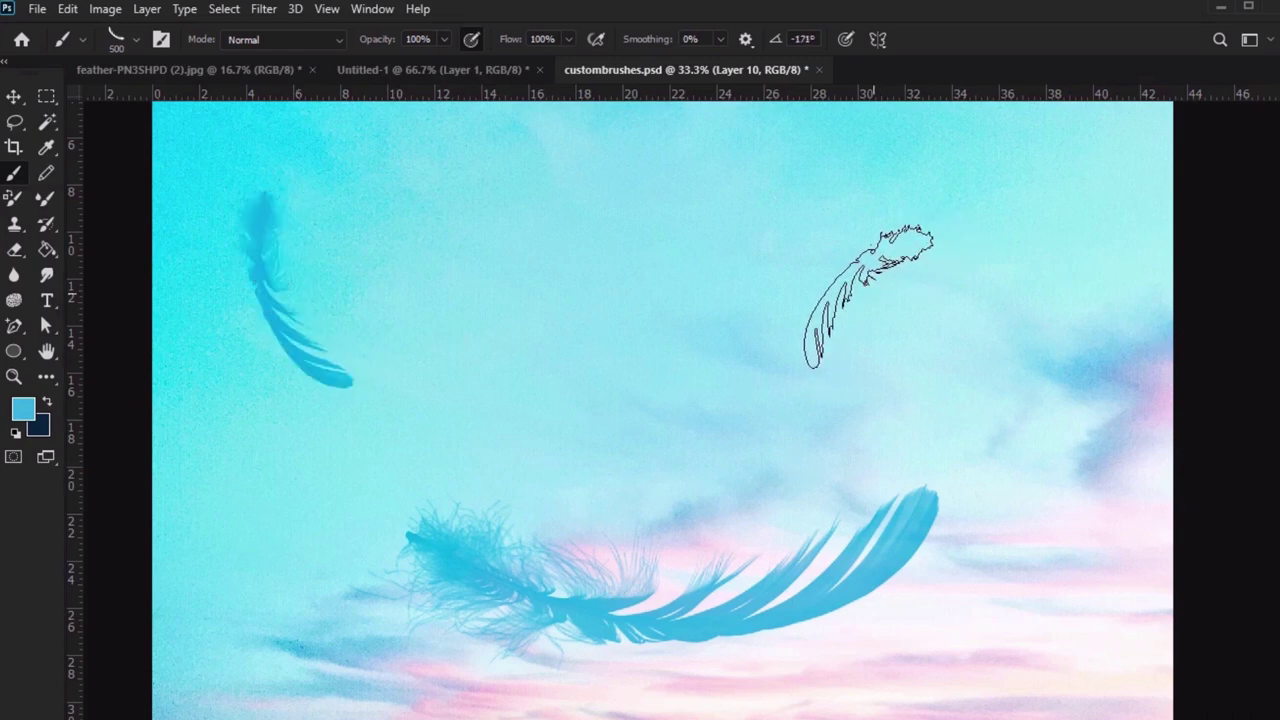
click(850, 280)
Set the foreground colour to white and stamp four white feathers across the sky
click(23, 409)
drag(256, 622, 223, 571)
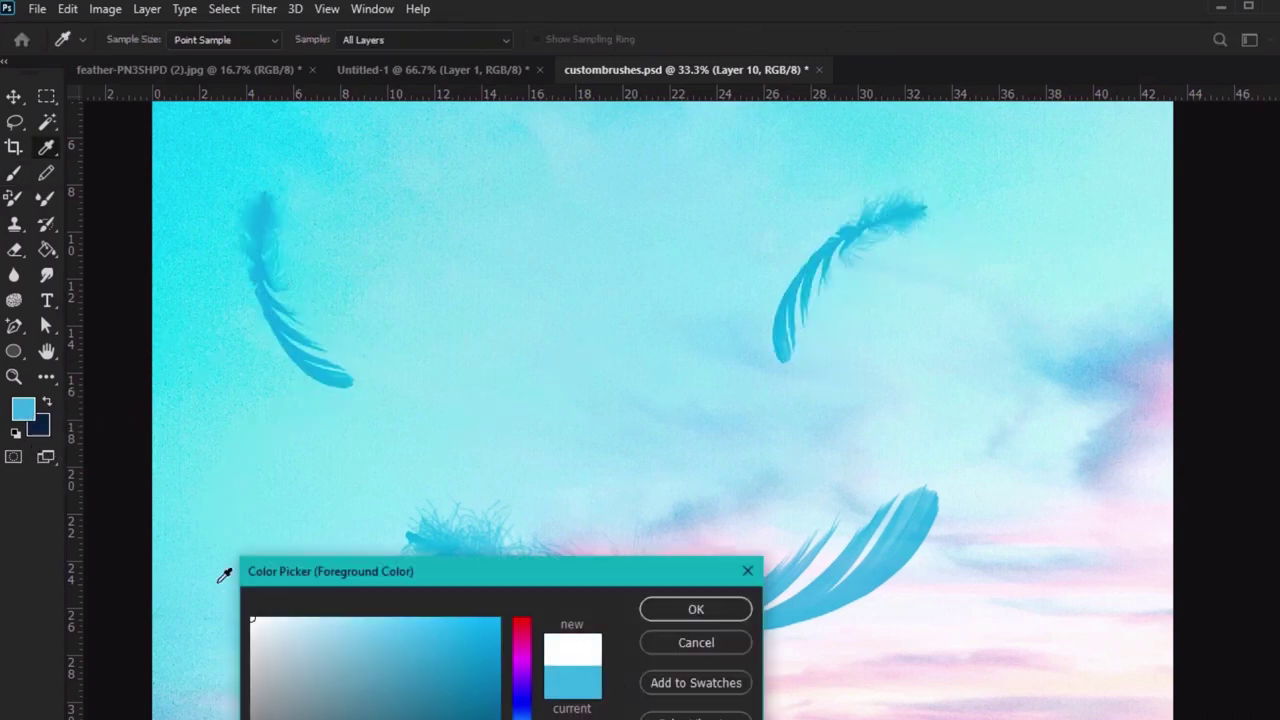
click(702, 613)
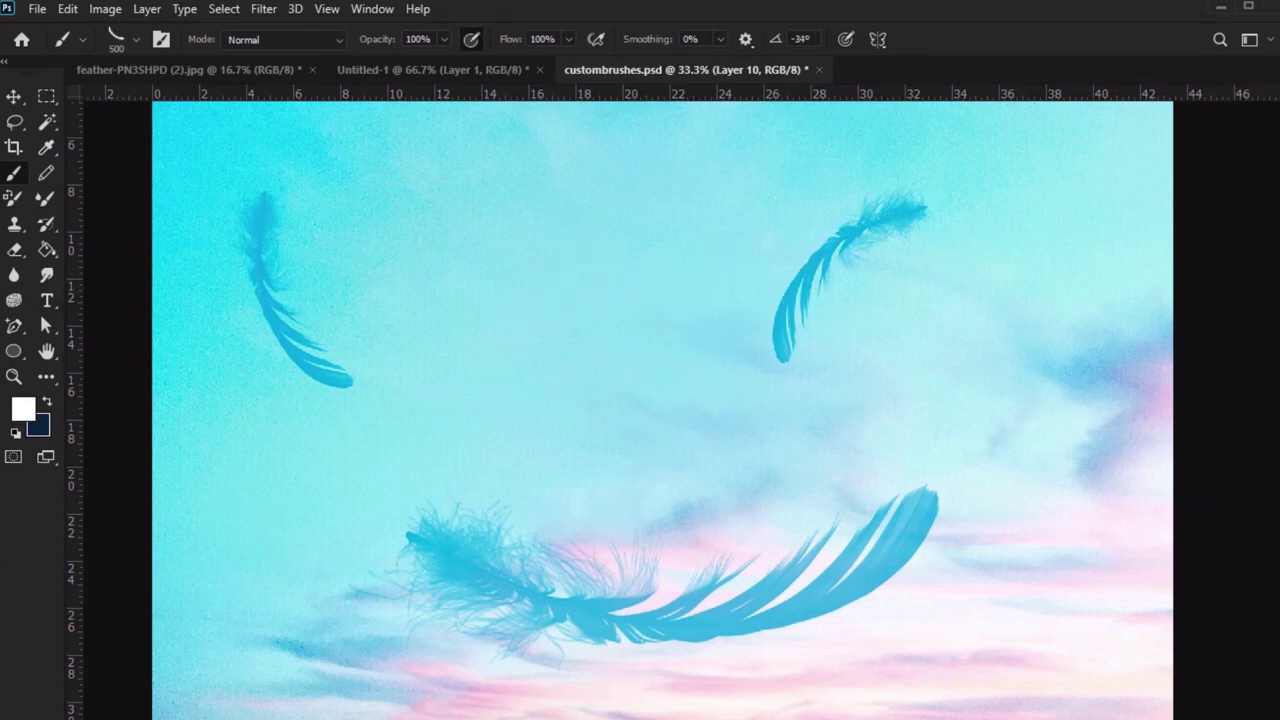
key(Right)
click(958, 345)
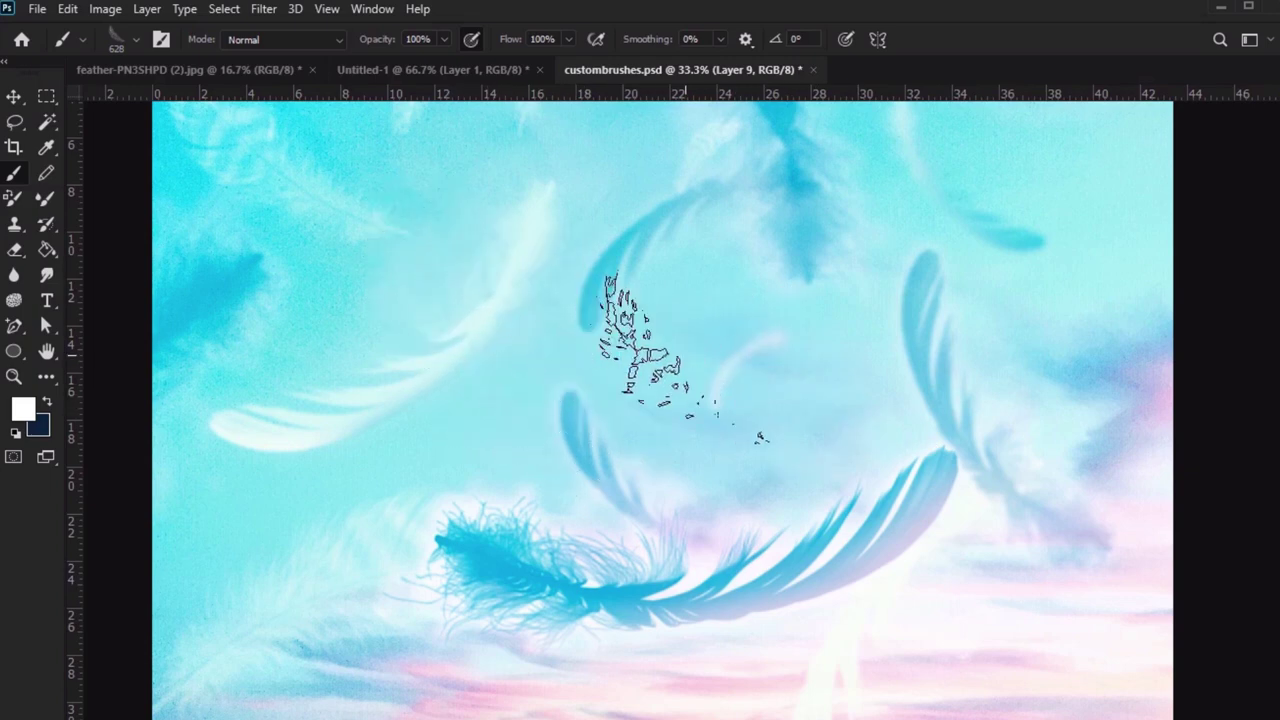
click(684, 355)
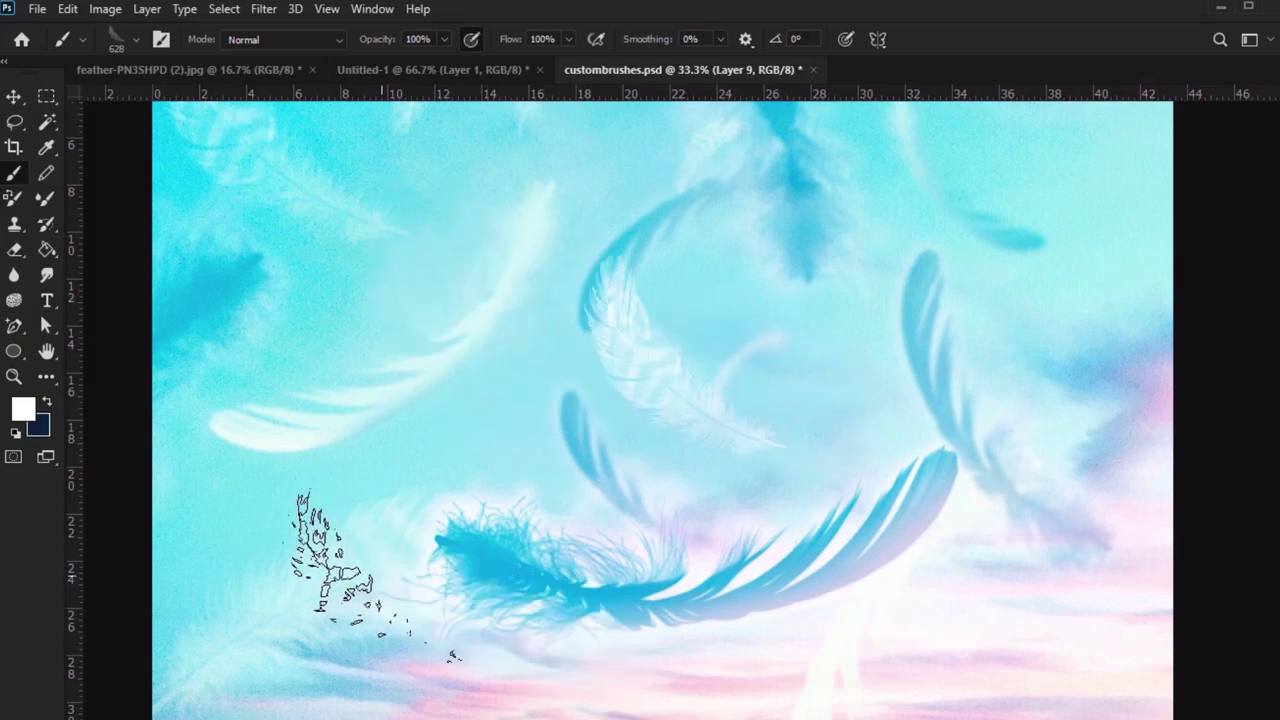
click(262, 550)
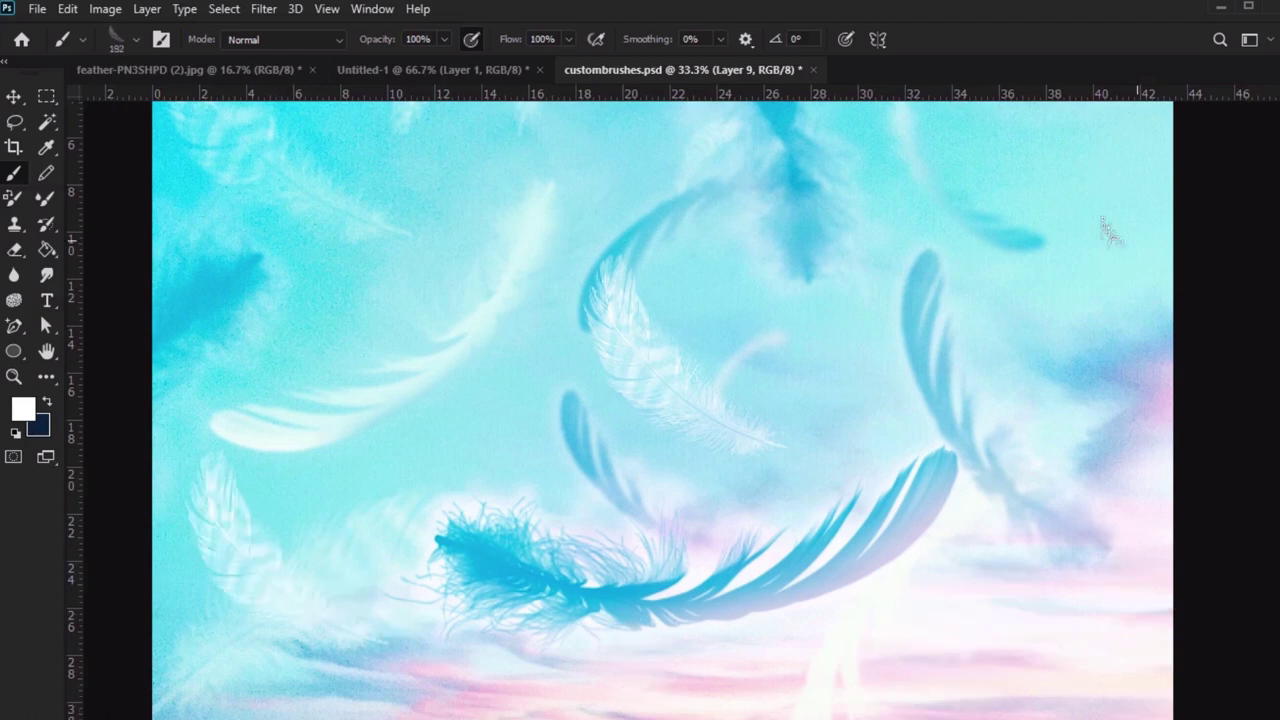
click(1068, 195)
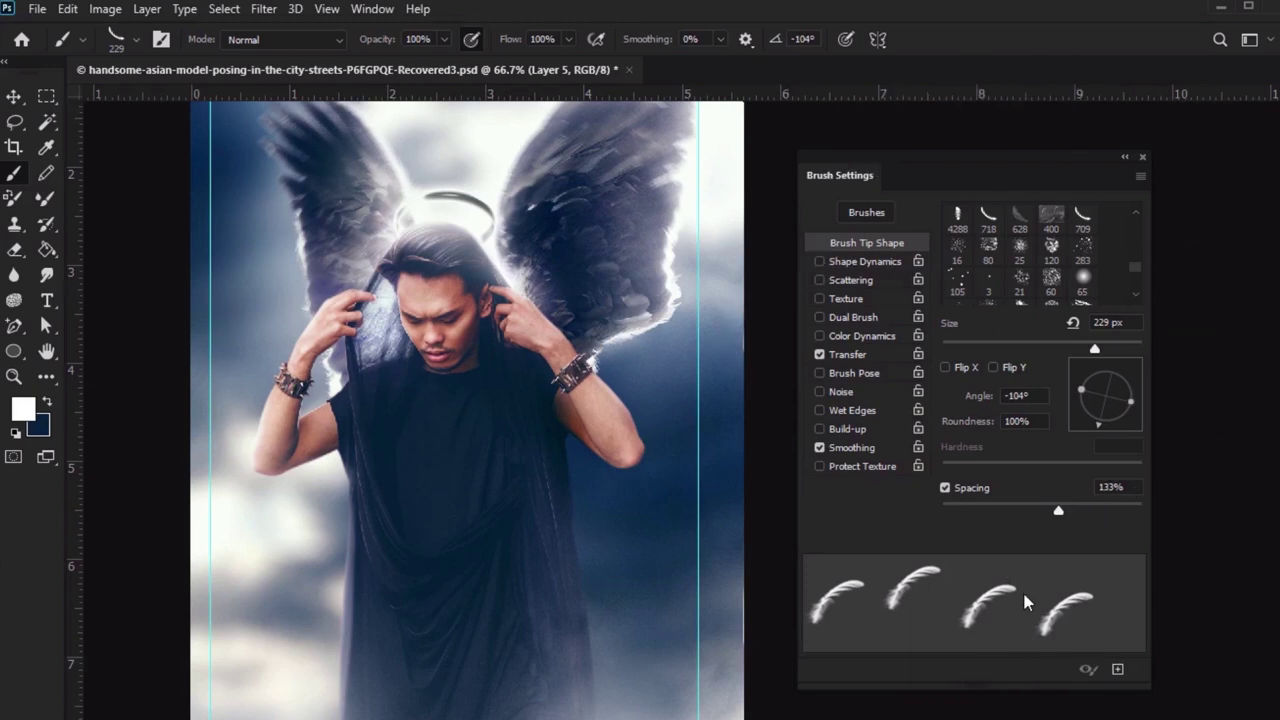
Set the brush angle to -89° and size to 600 px, and stamp a white feather at the bottom right
mouse_move(1088, 413)
mouse_down()
mouse_move(1129, 357)
mouse_move(1140, 443)
mouse_move(1110, 453)
mouse_up()
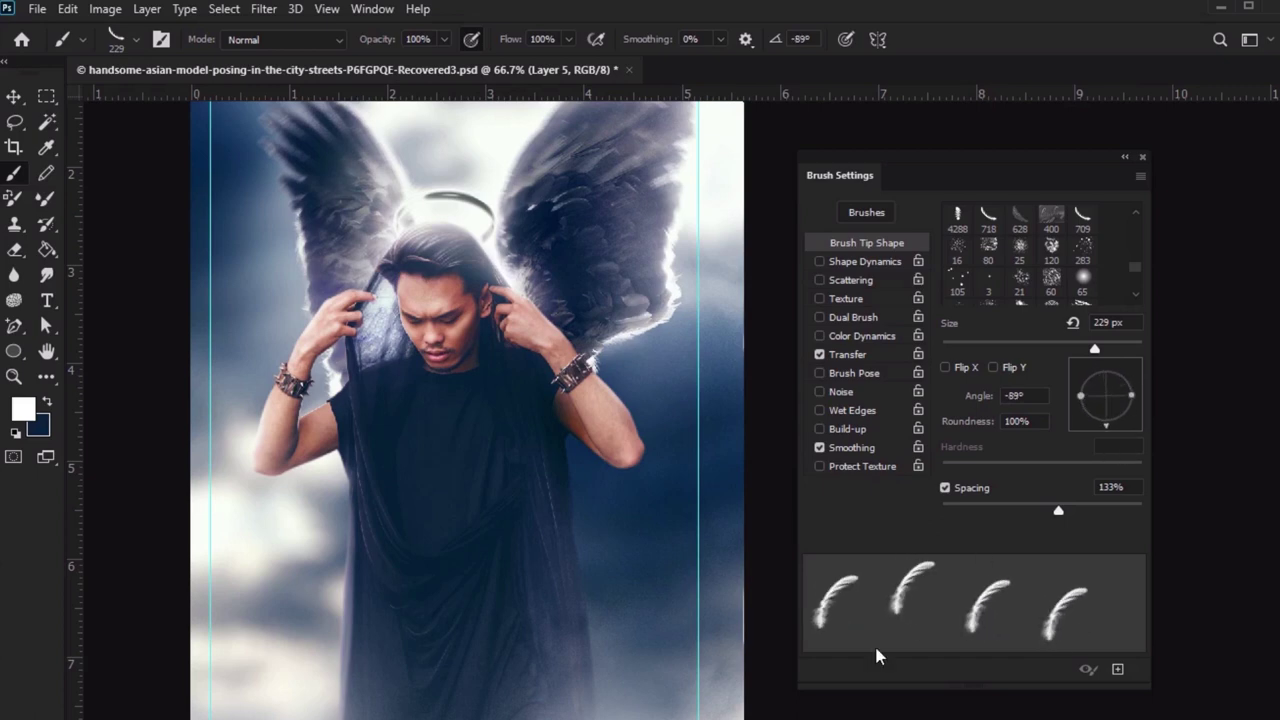
key(bracketright)
key(bracketright)
key(bracketright)
key(bracketright)
key(bracketright)
key(bracketright)
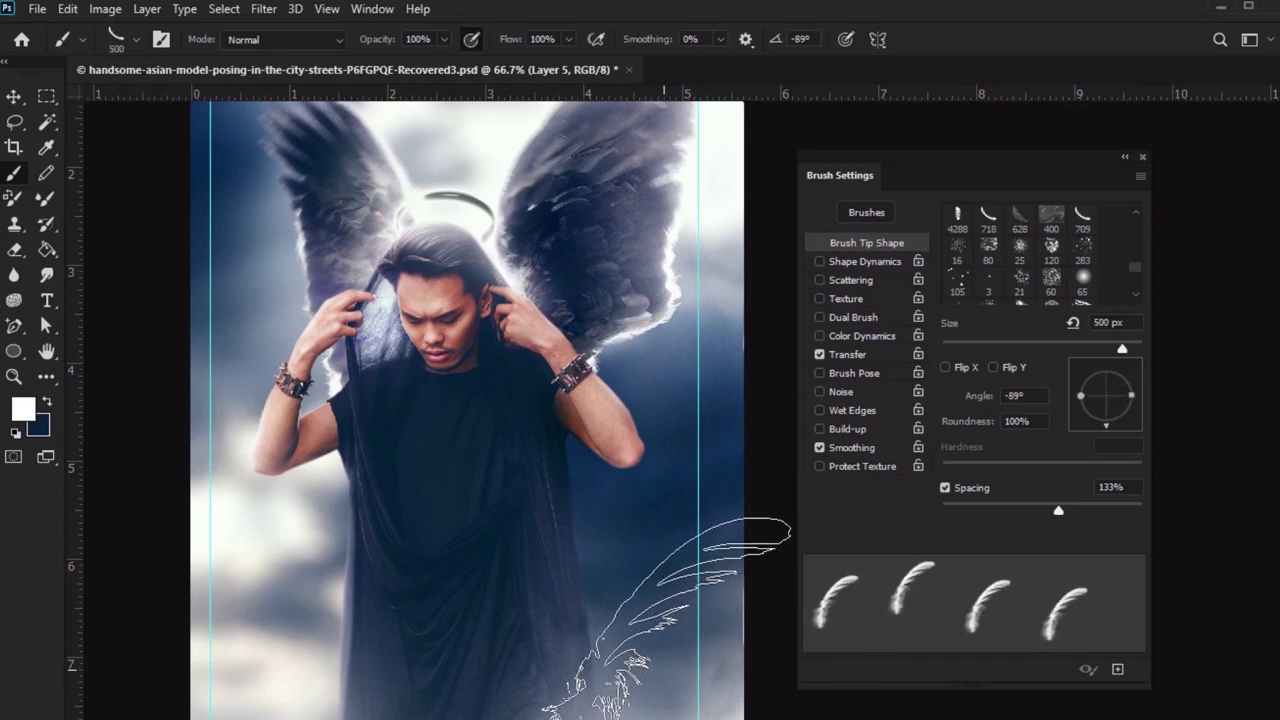
key(bracketright)
click(665, 640)
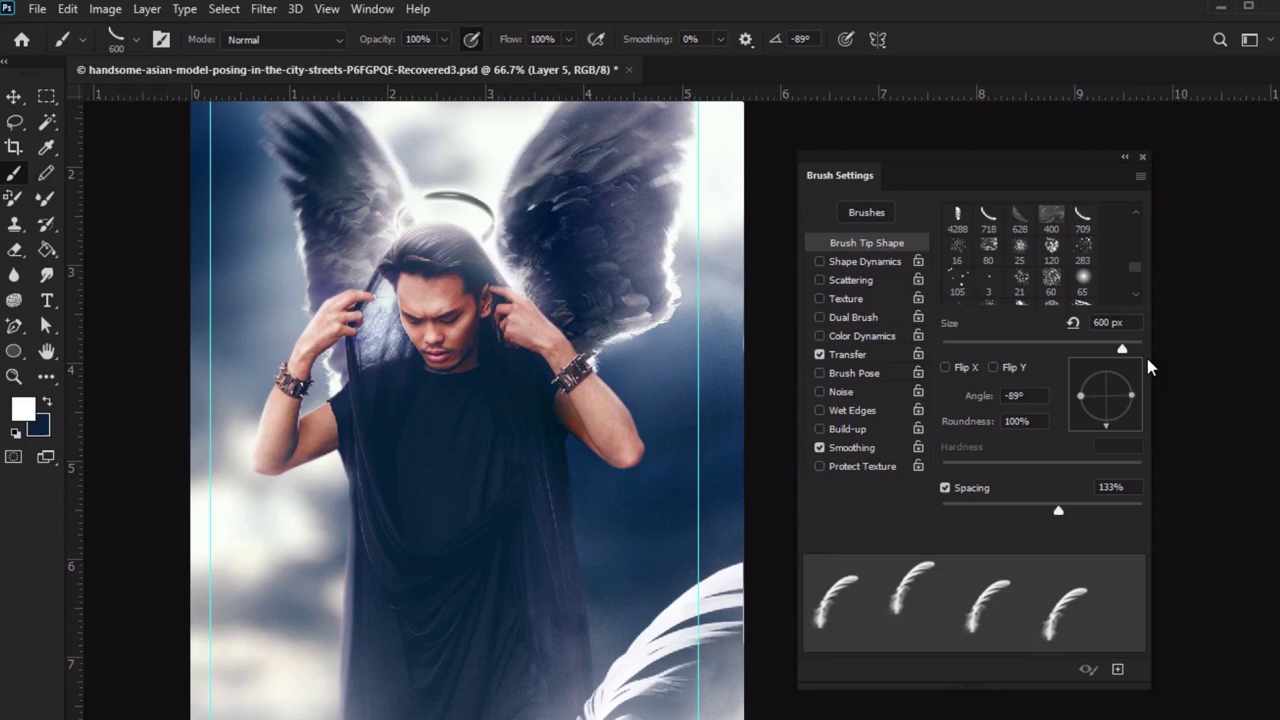
Set the angle to 164° with Flip Y, switch to dark navy at 300 px, and stamp a feather at the left
mouse_move(1096, 388)
mouse_down()
mouse_move(1090, 415)
mouse_move(1088, 400)
mouse_up()
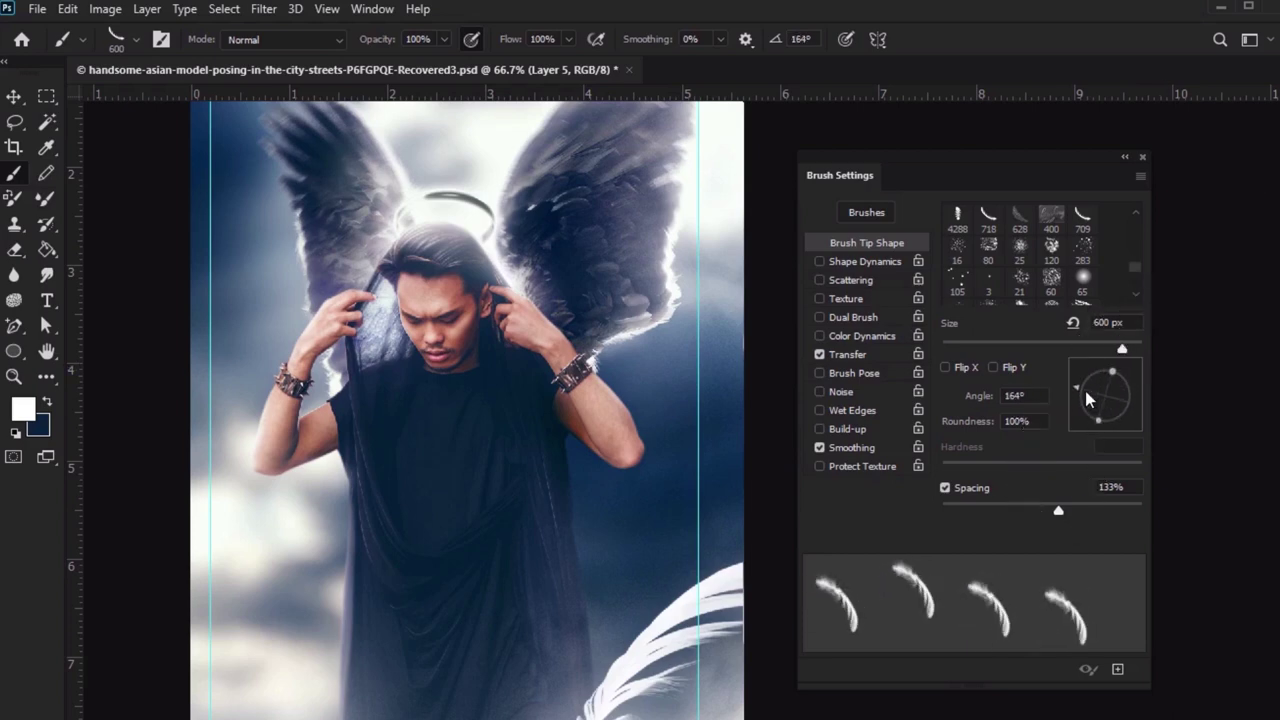
click(994, 368)
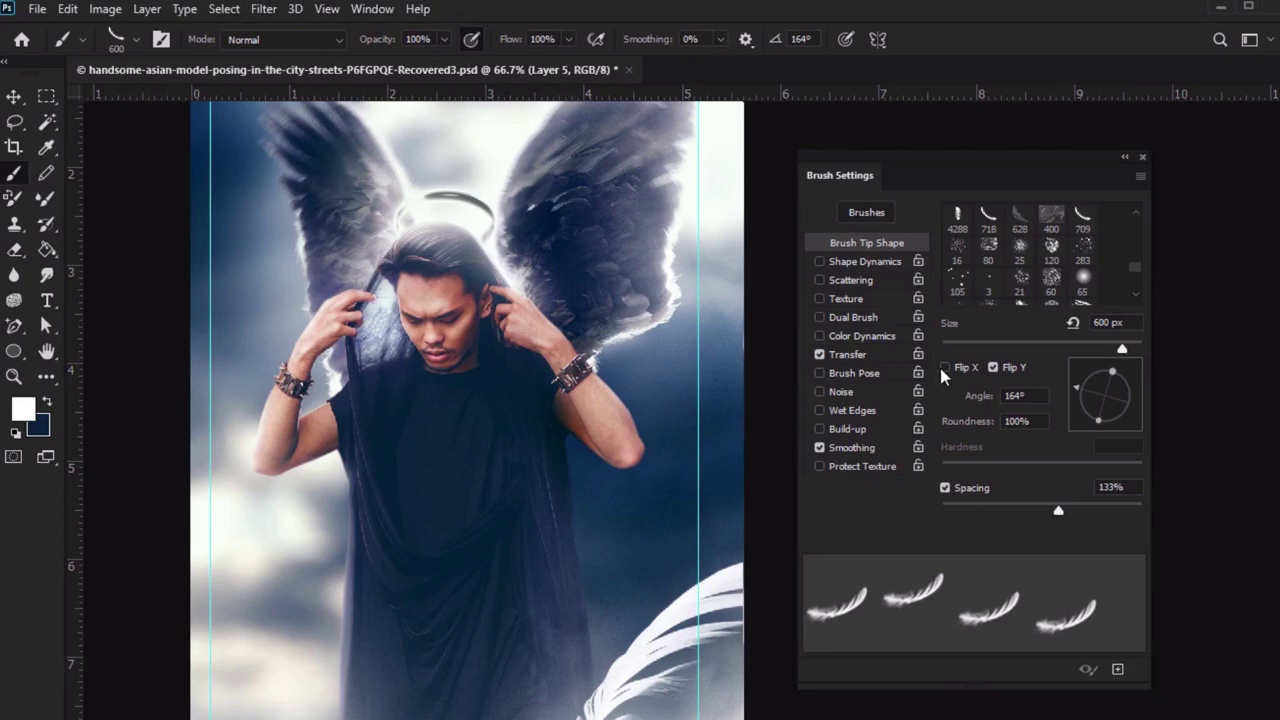
click(945, 368)
click(945, 368)
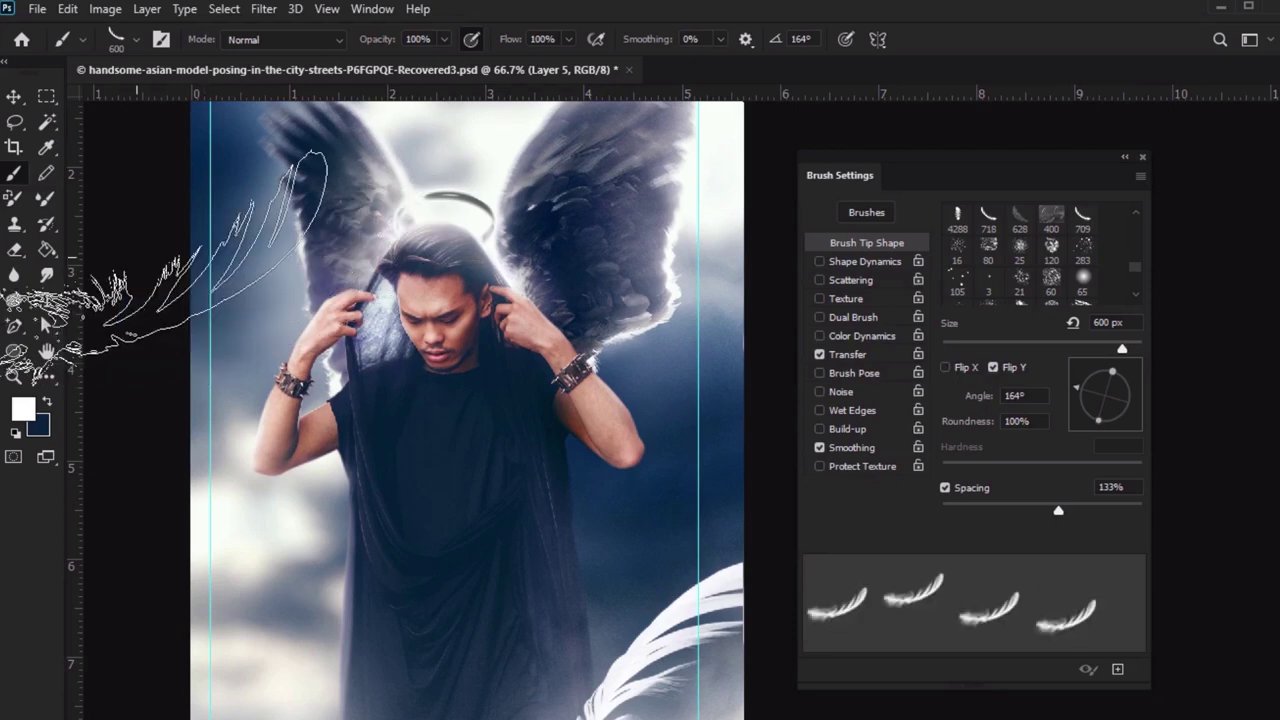
click(46, 403)
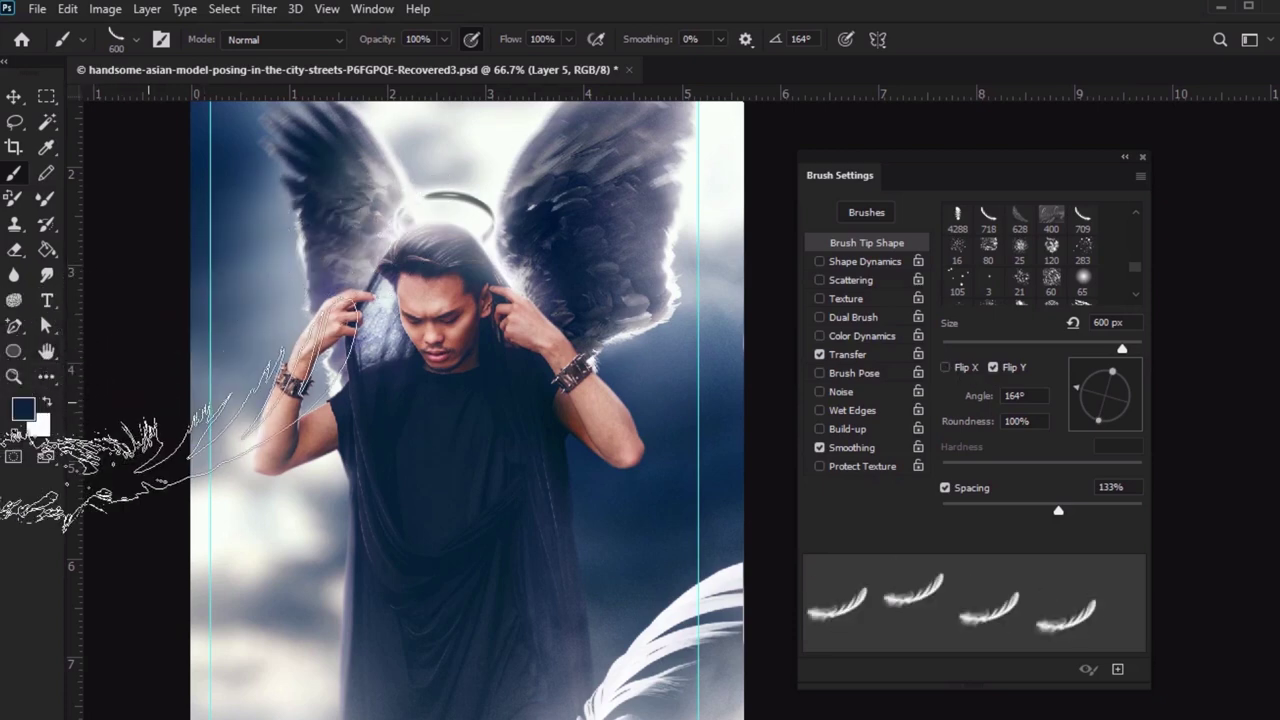
key(bracketleft)
key(bracketleft)
key(bracketleft)
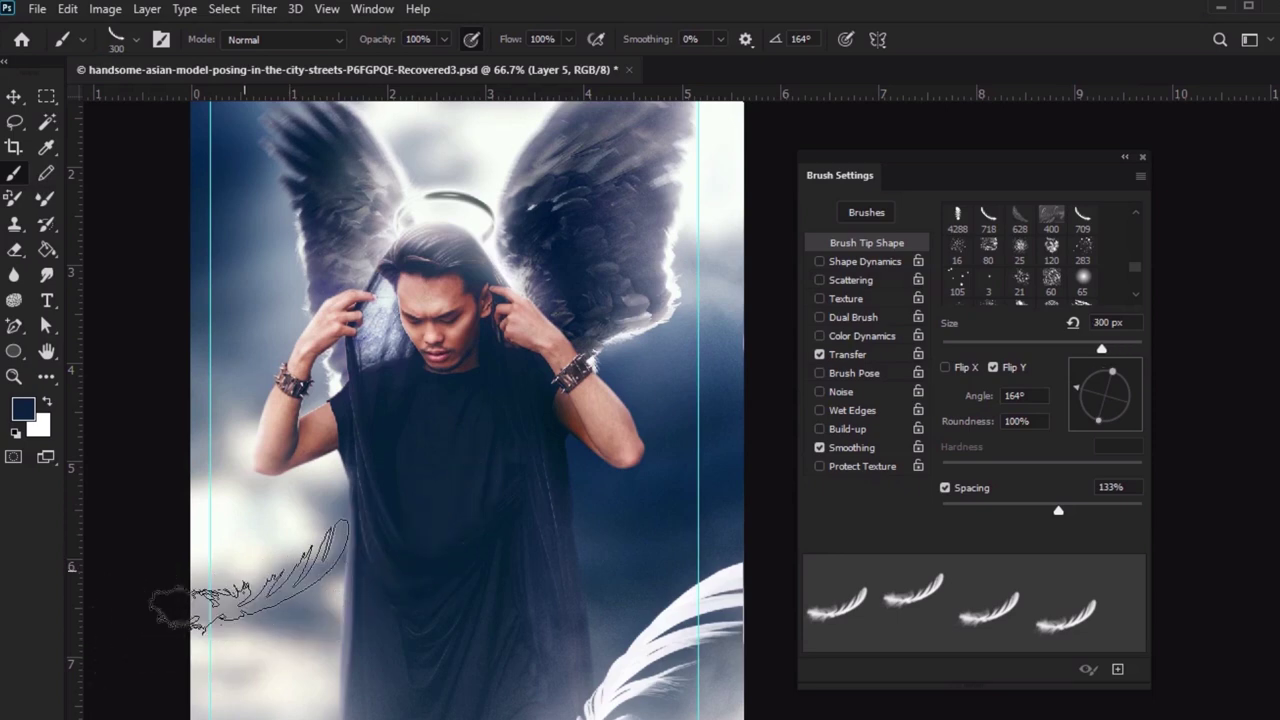
click(273, 560)
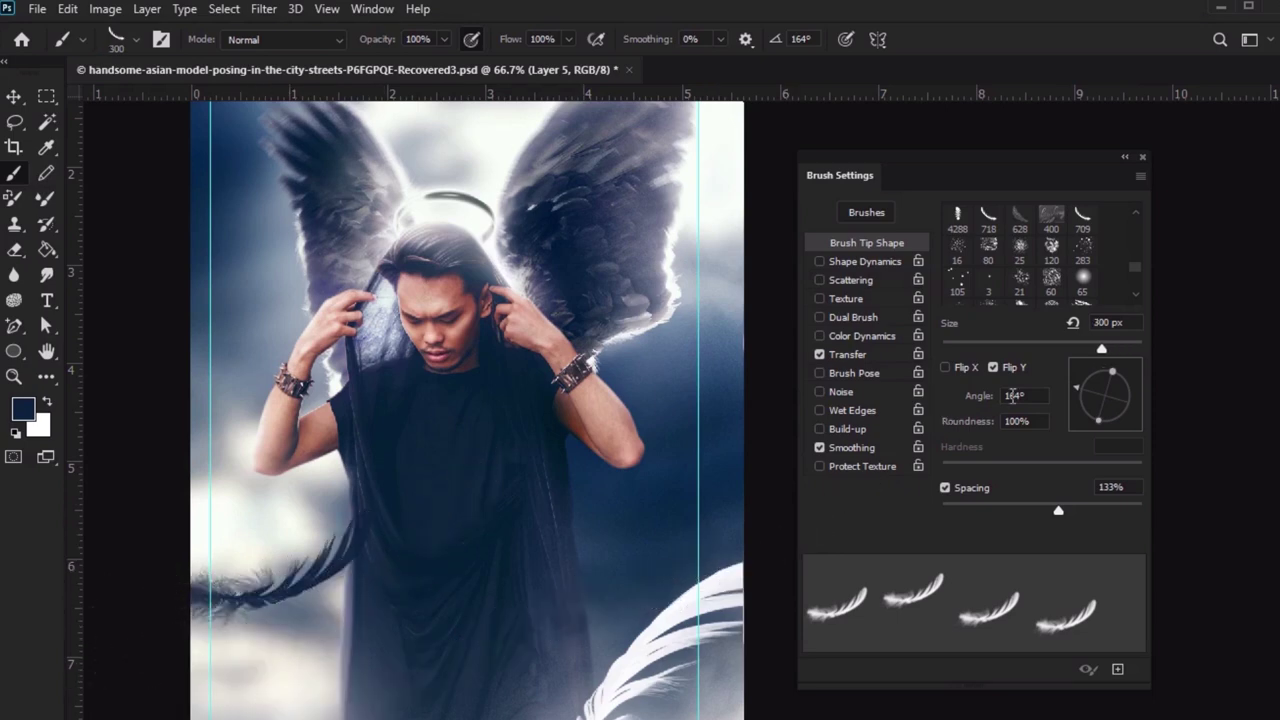
drag(1080, 405, 1106, 436)
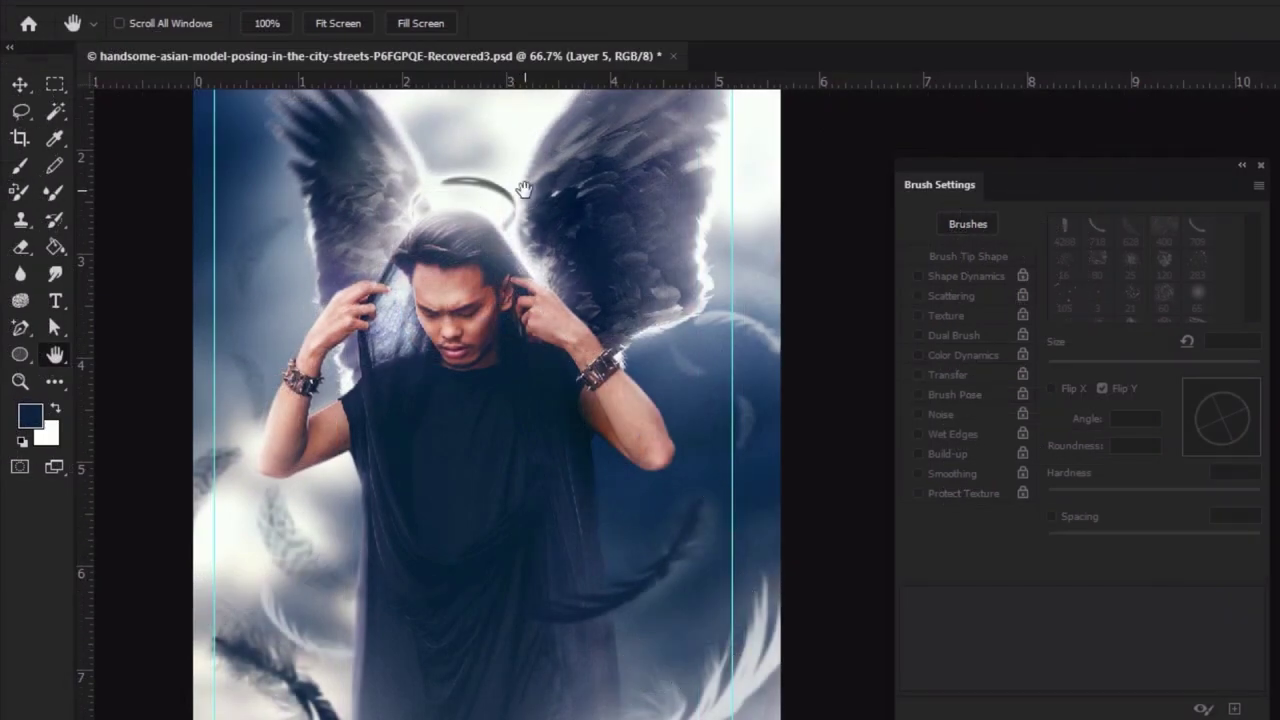
Zoom to 100% and pan around the angel's head, wings, torso and stamped feathers
key(ctrl+1)
drag(483, 587, 540, 343)
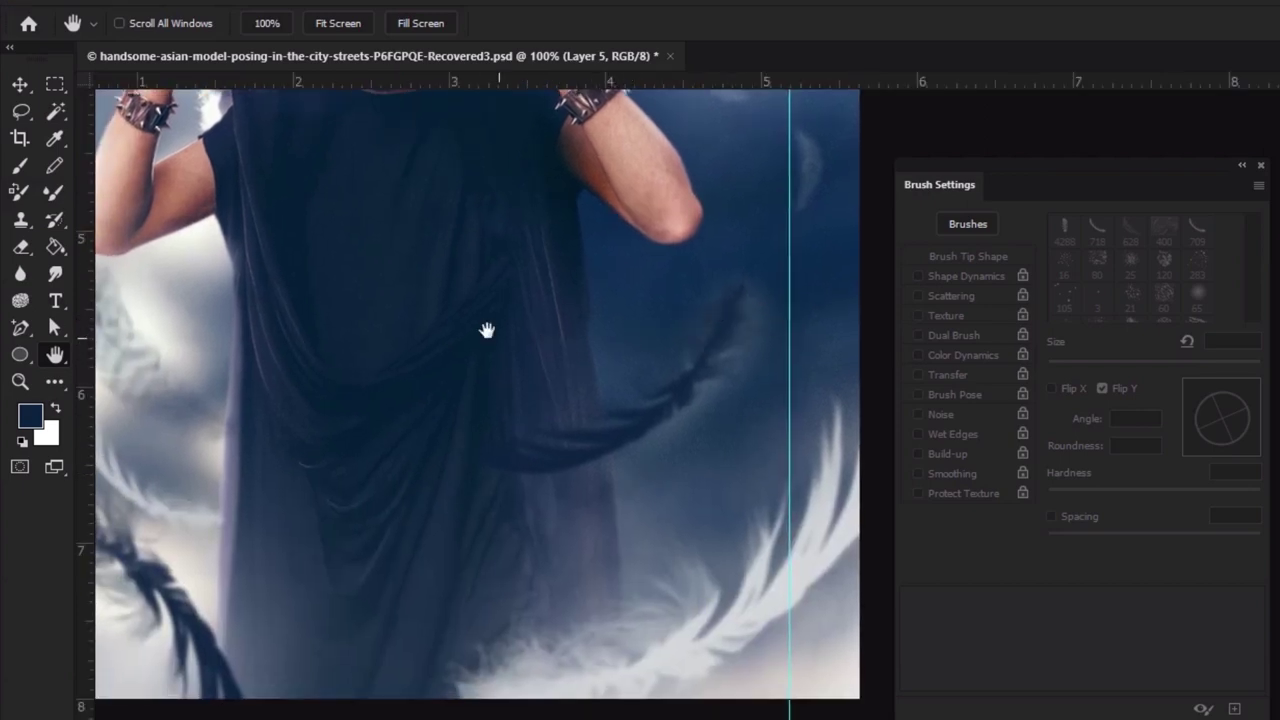
drag(474, 276, 515, 603)
key(ctrl+r)
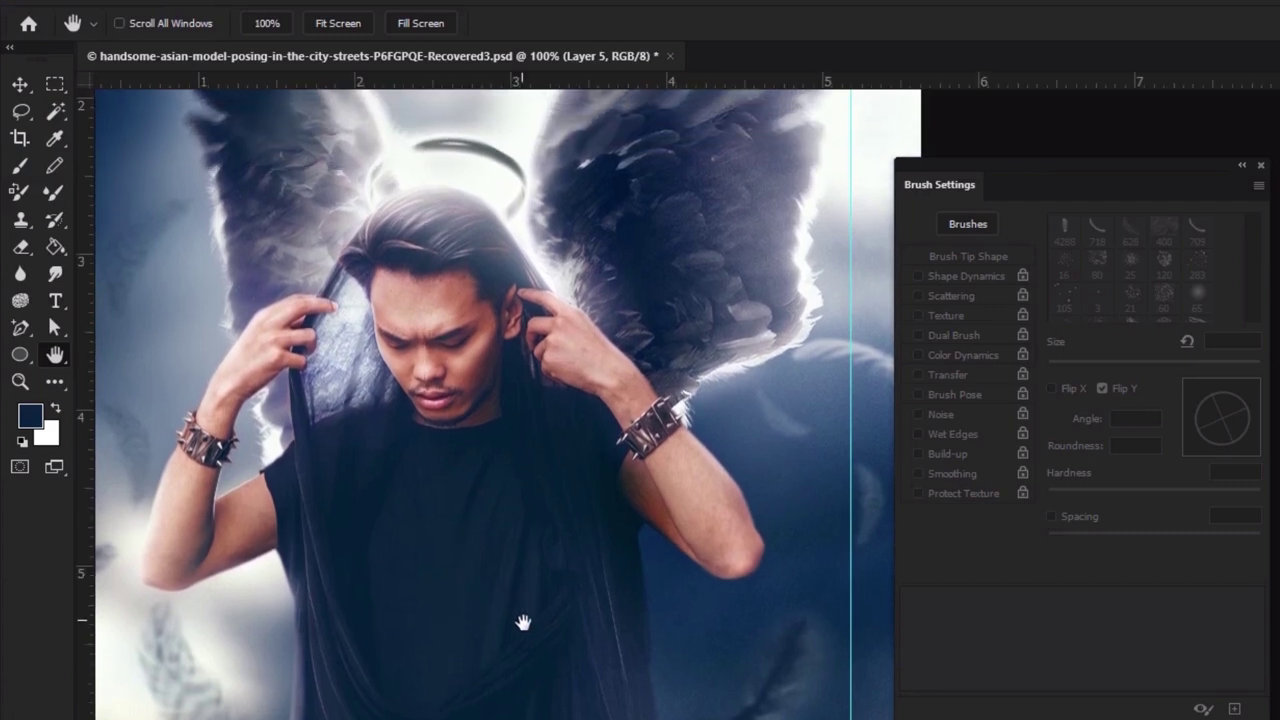
drag(423, 606, 520, 600)
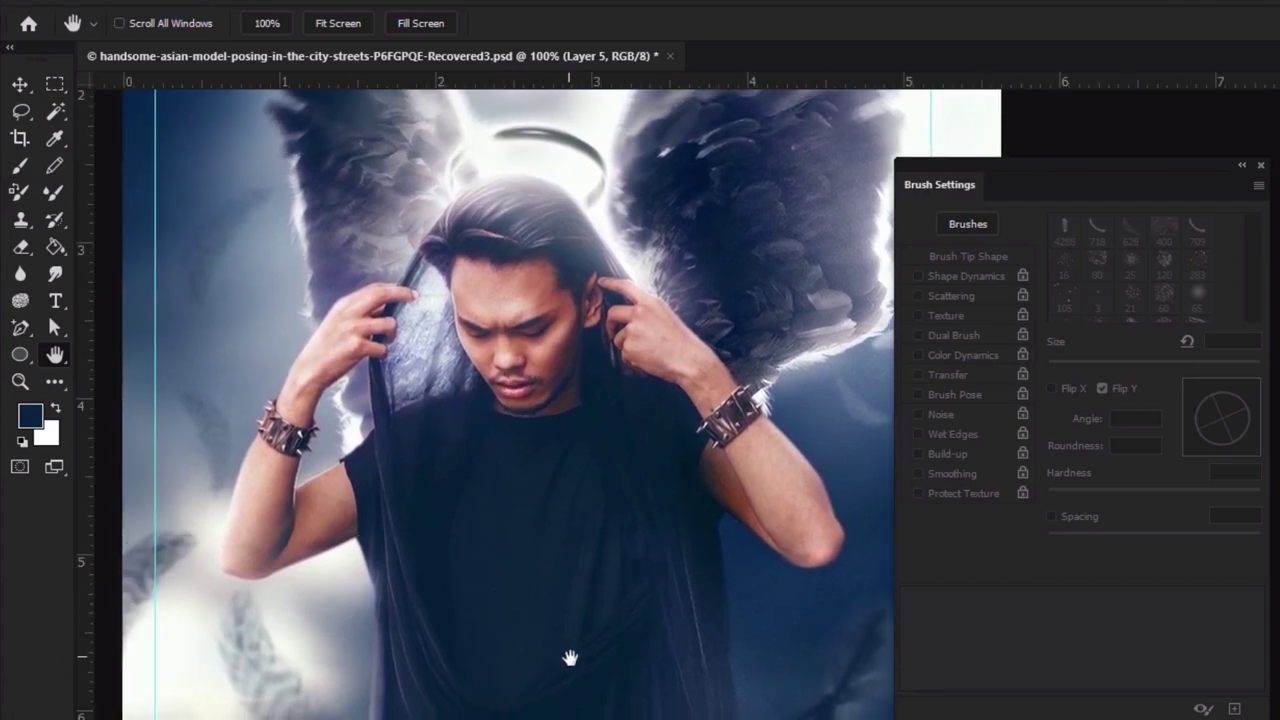
drag(643, 694, 594, 686)
key(ctrl+r)
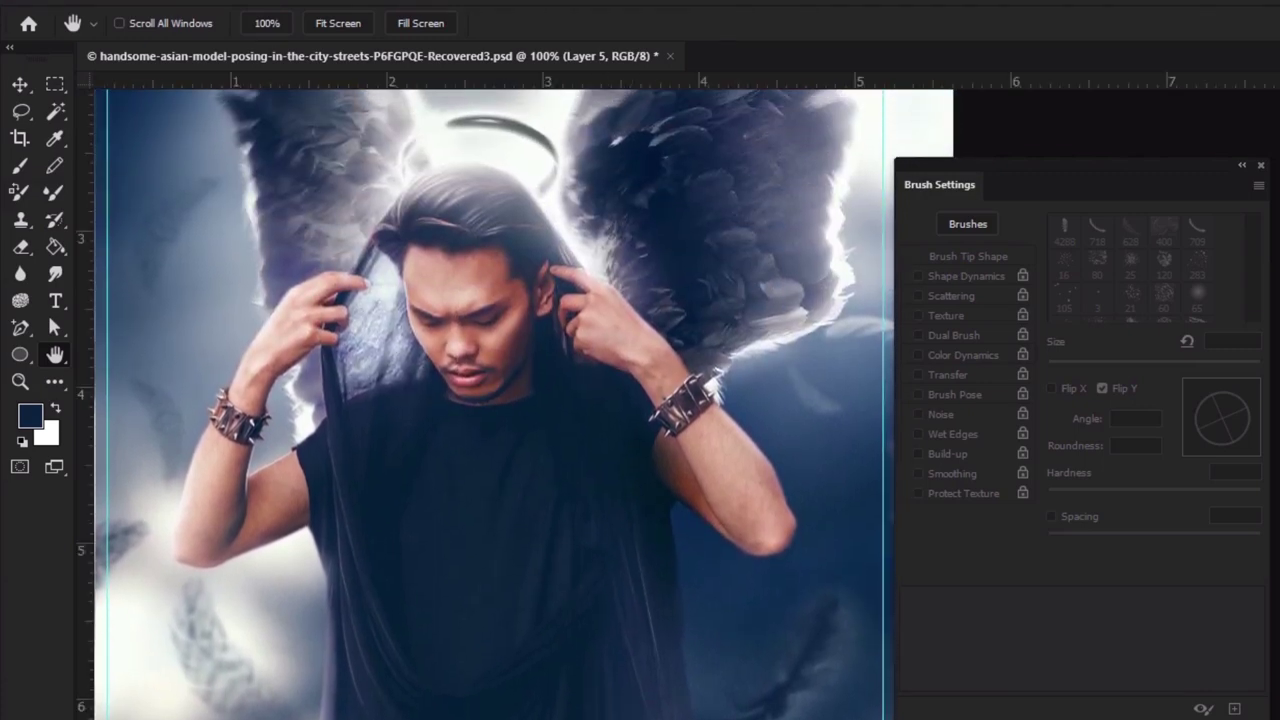